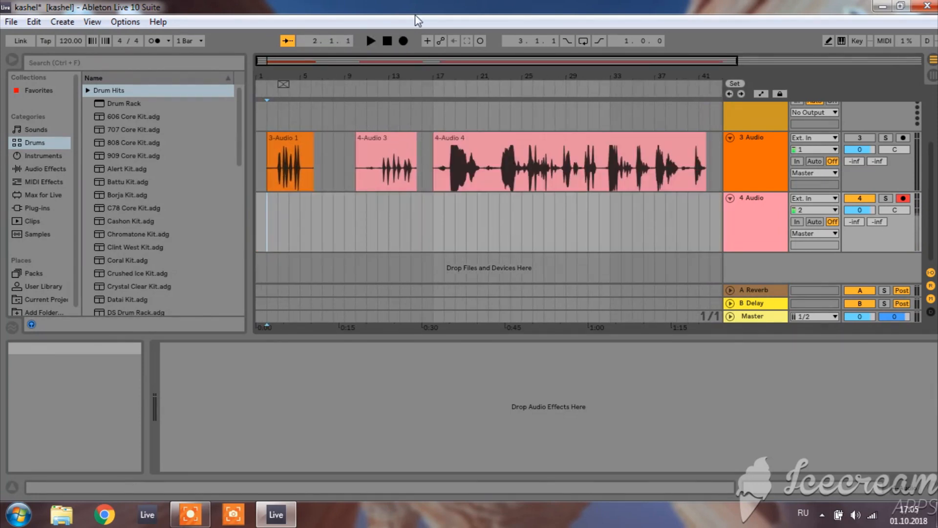
- Record a new audio take on the 4 Audio track and open the options of the 3 Audio track
click(403, 41)
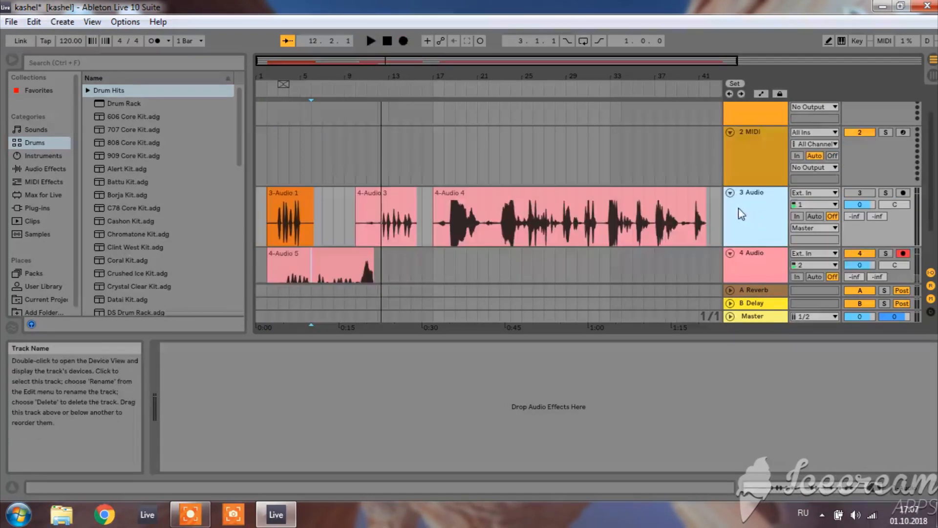
right_click(743, 208)
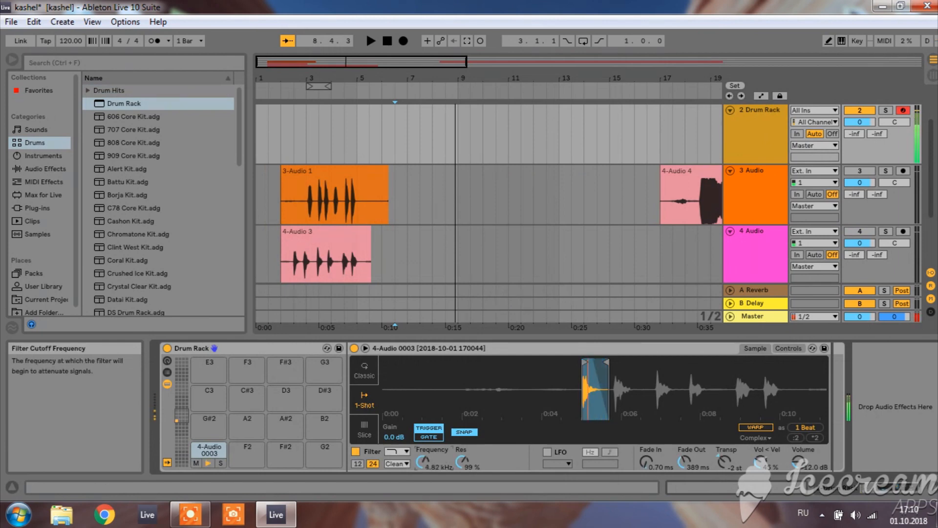
- Adjust the filter cutoff frequency of the 4-Audio 0003 sample in the Drum Rack
drag(422, 462, 423, 465)
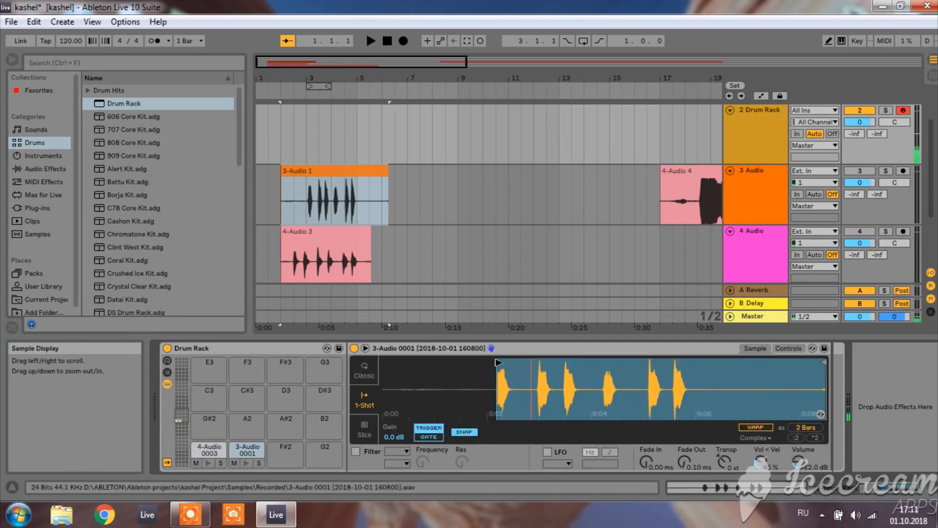
- Duplicate the 3-Audio 0001 drum pad, trimming the original to the recording's first hit and the copy to the second hit
key(ctrl+d)
drag(822, 363, 516, 362)
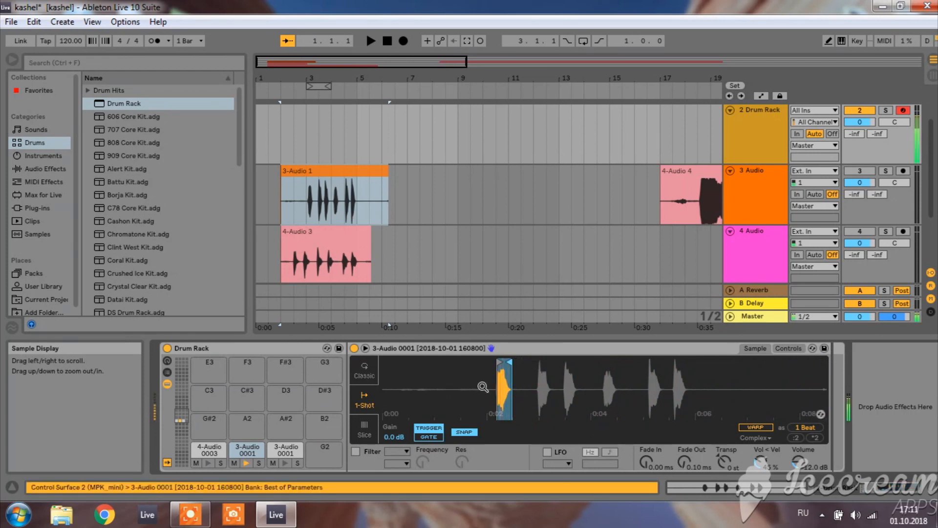
drag(499, 362, 538, 353)
drag(823, 360, 550, 354)
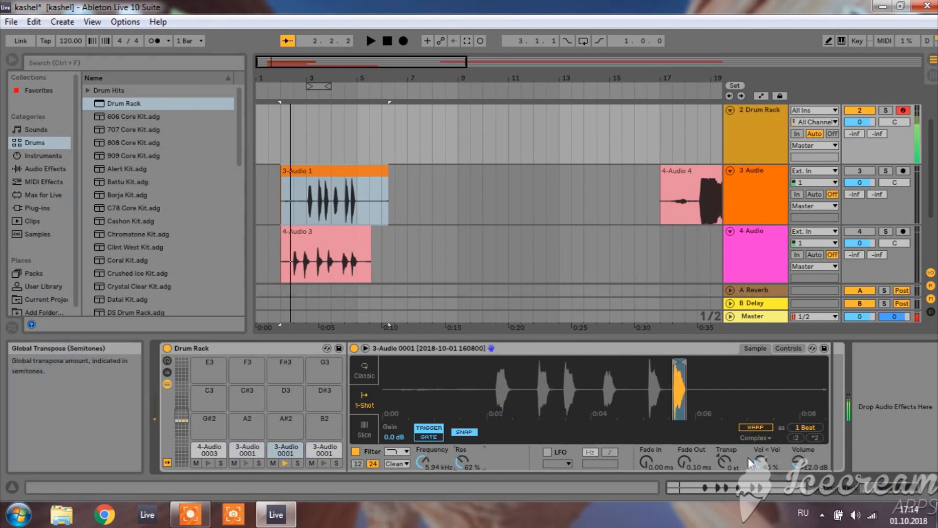
- Switch on the LFO for the 3-Audio 0001 sample trimmed to the last hit
click(547, 452)
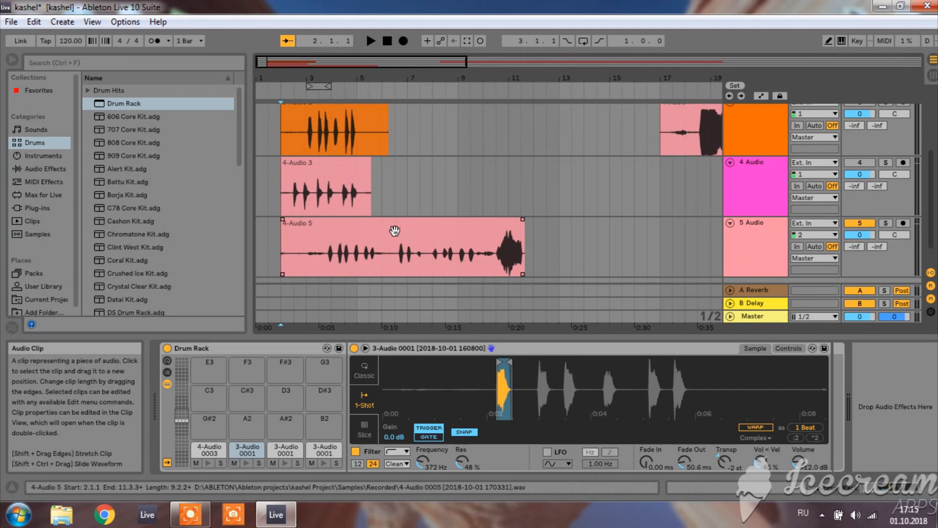
- Load the 4-Audio 5 clip onto the C2 drum pad, trim it to its first hit and preview the result
click(365, 224)
drag(365, 224, 254, 369)
drag(213, 417, 210, 370)
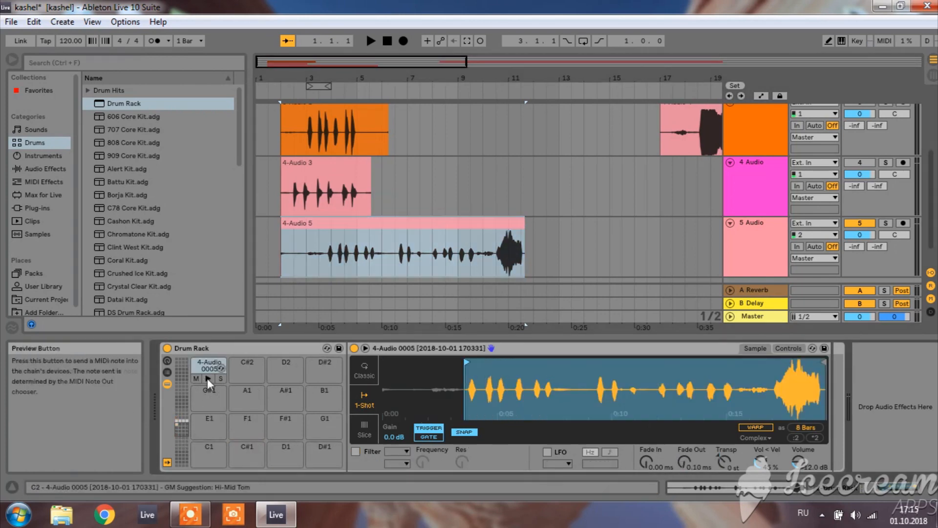
click(208, 378)
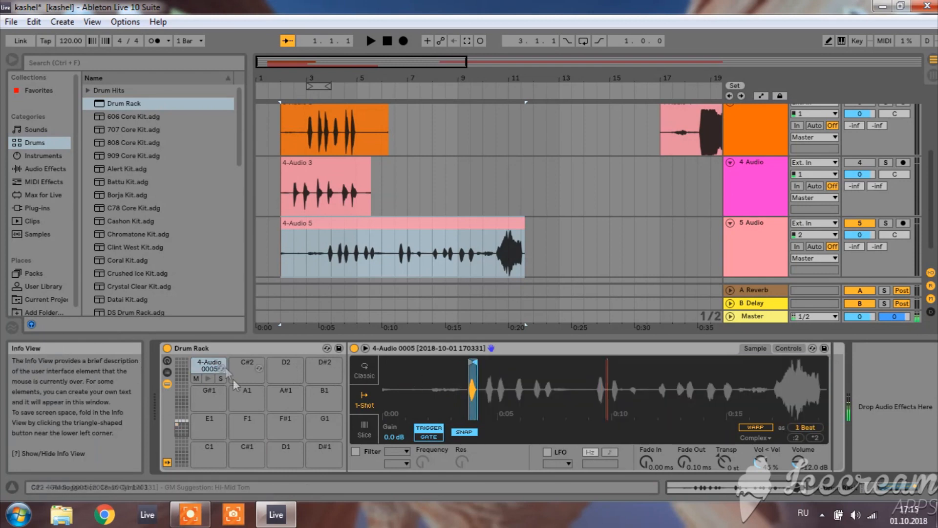
click(207, 378)
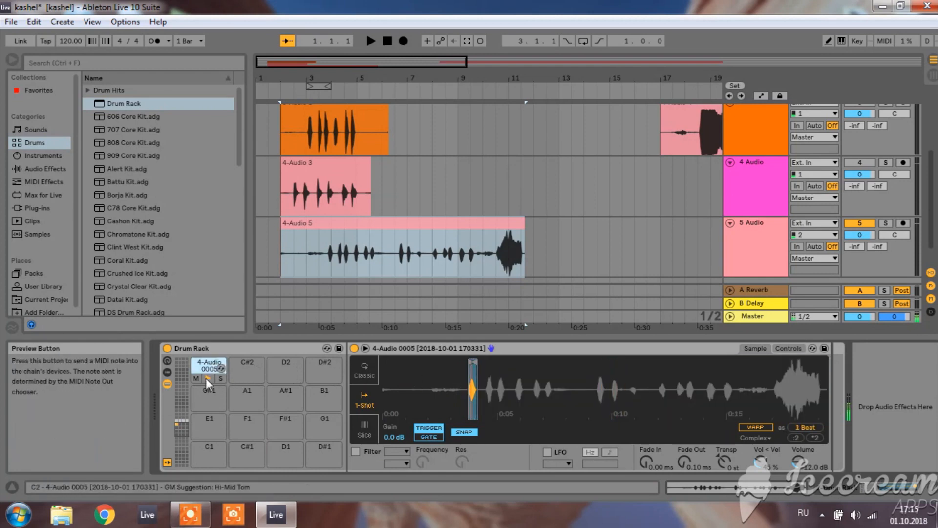
- Load the 4-Audio 5 clip onto the C#2 drum pad and trim it to the single short hit at about 0:13
drag(413, 228, 247, 365)
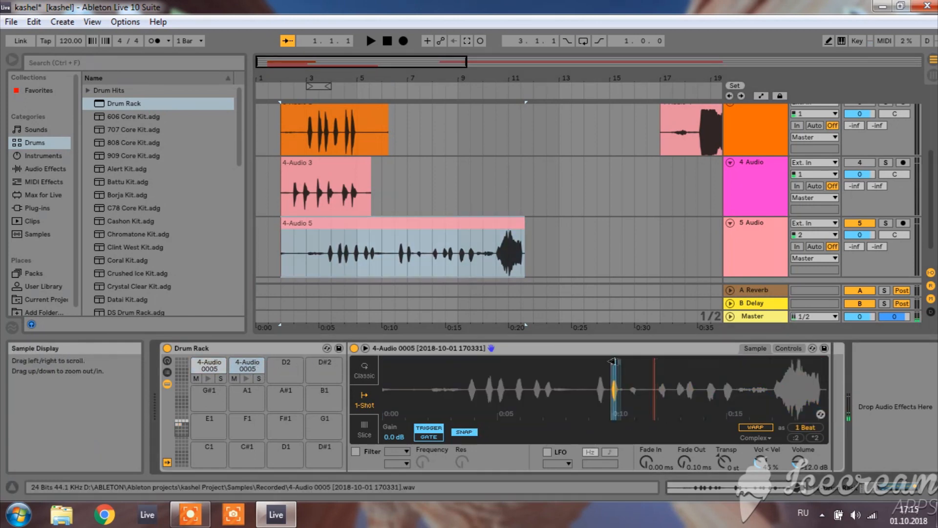
drag(617, 362, 691, 367)
drag(616, 362, 687, 362)
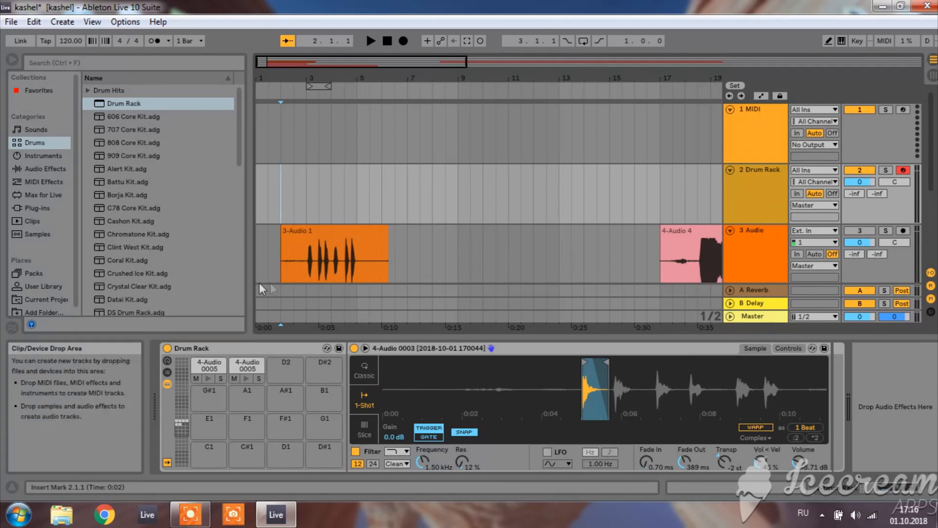
- Record a drum pattern into the arrangement on the 2 Drum Rack track, starting at bar 2
click(403, 40)
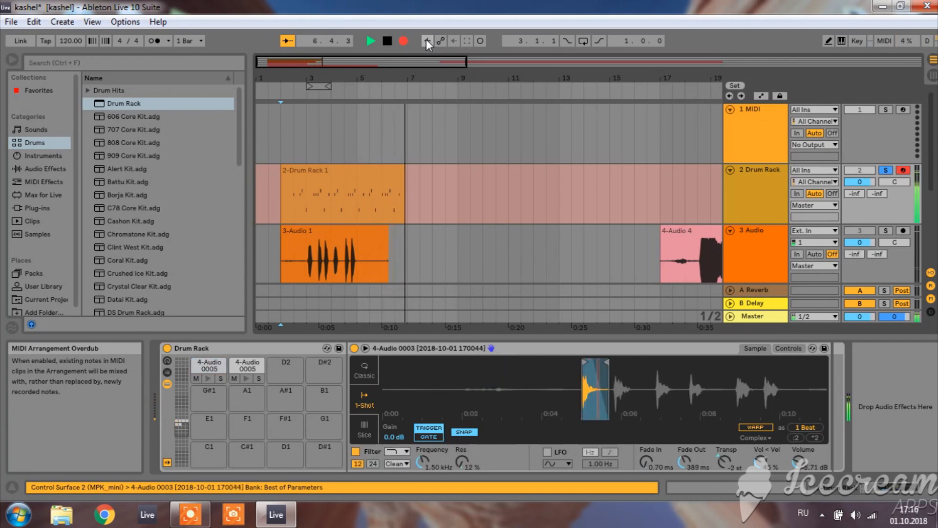
key(space)
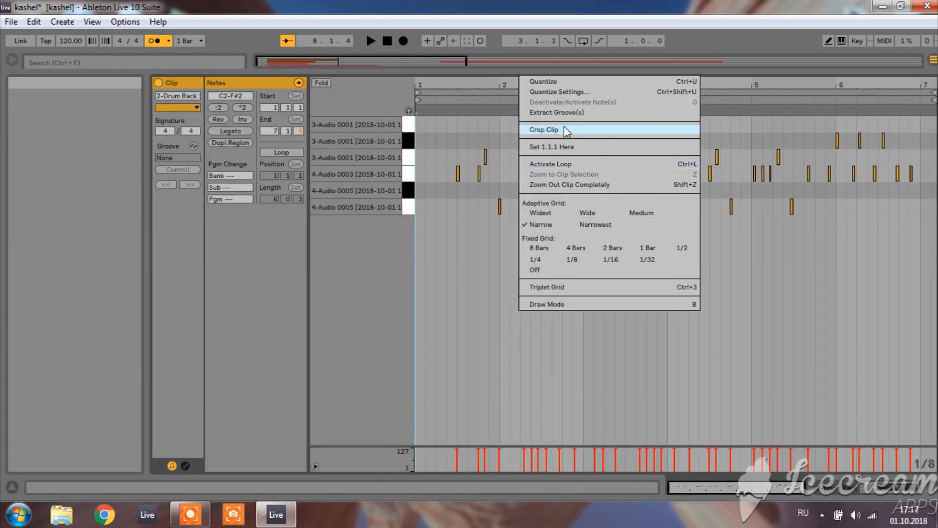
- Listen to the quantized drum pattern in the note editor and undo that quantization
key(space)
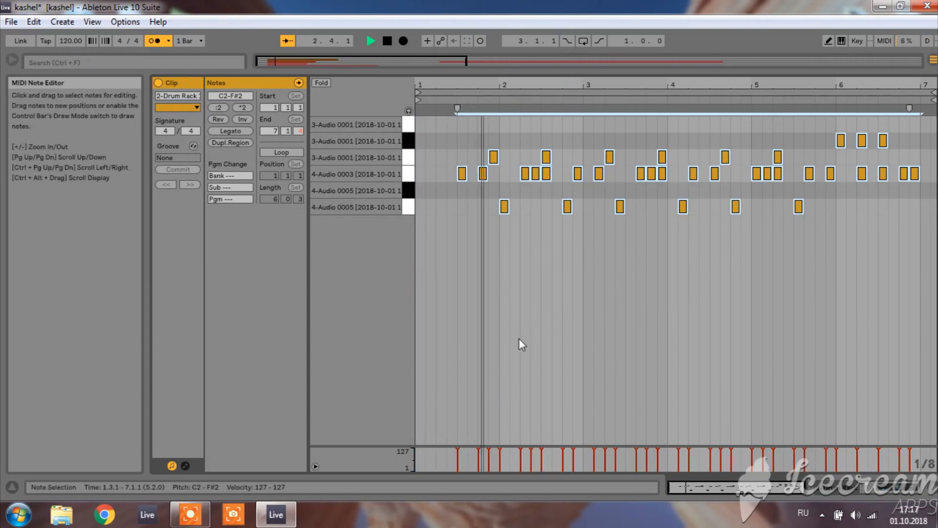
mouse_move(723, 487)
mouse_down()
mouse_move(725, 498)
mouse_move(711, 497)
mouse_up()
key(space)
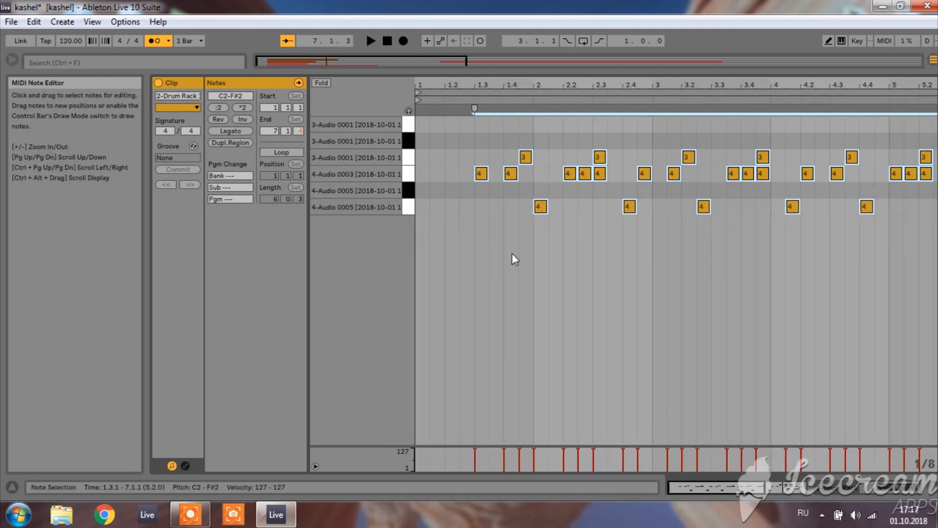
key(alt+shift)
key(ctrl+z)
- Quantize the selected notes of the drum clip and play the pattern back with the metronome switched off
right_click(553, 258)
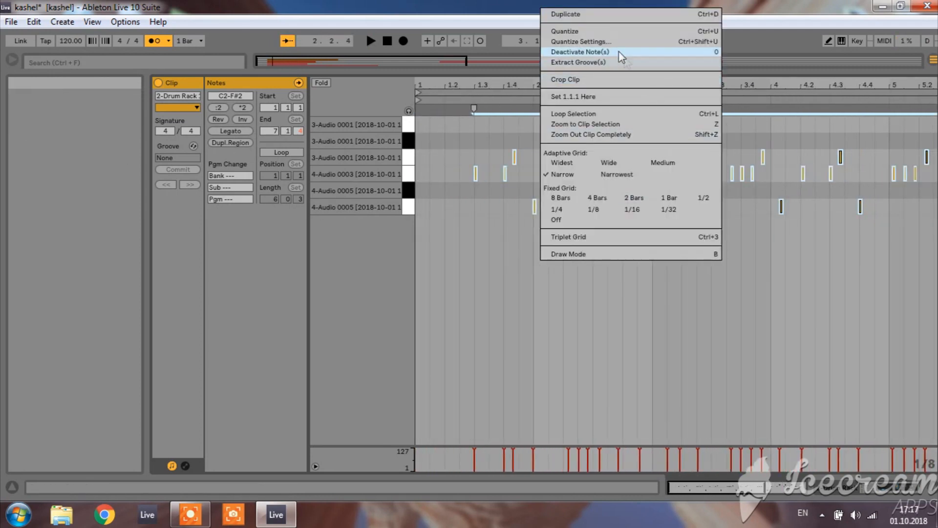
click(620, 30)
key(space)
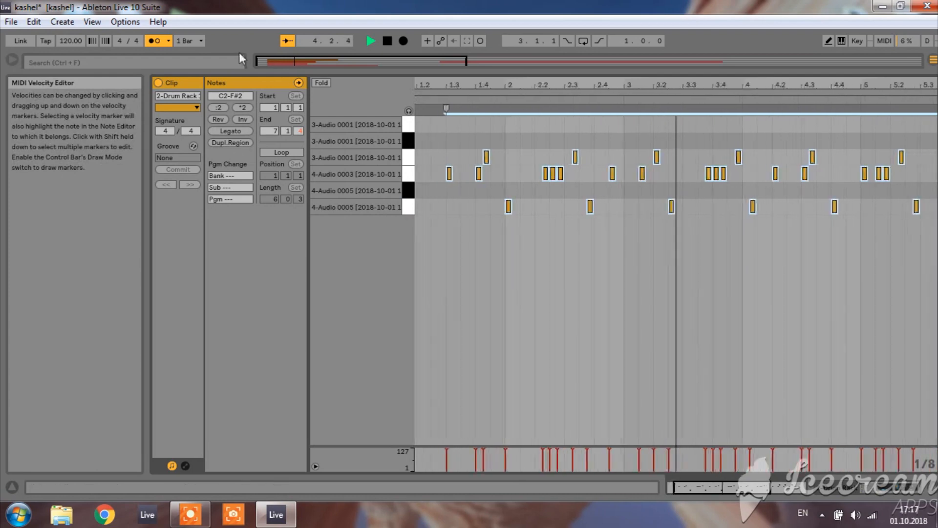
click(151, 40)
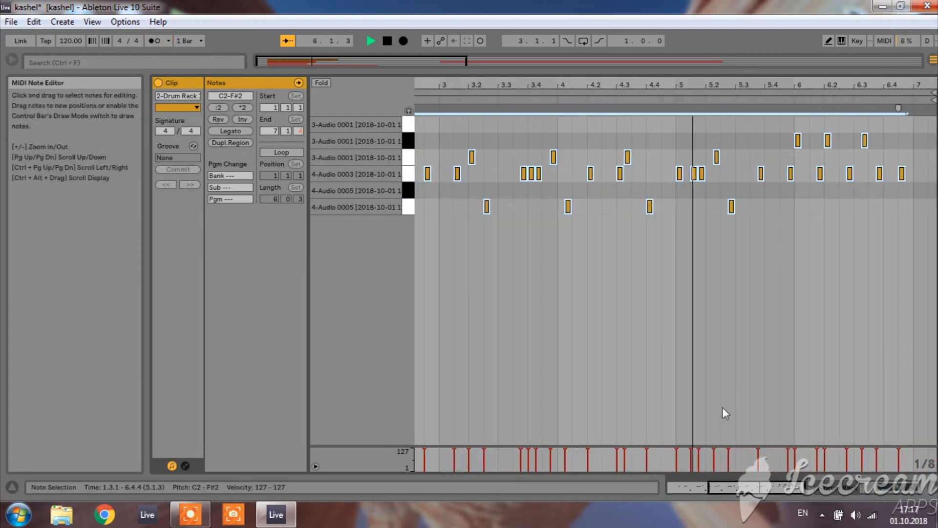
key(space)
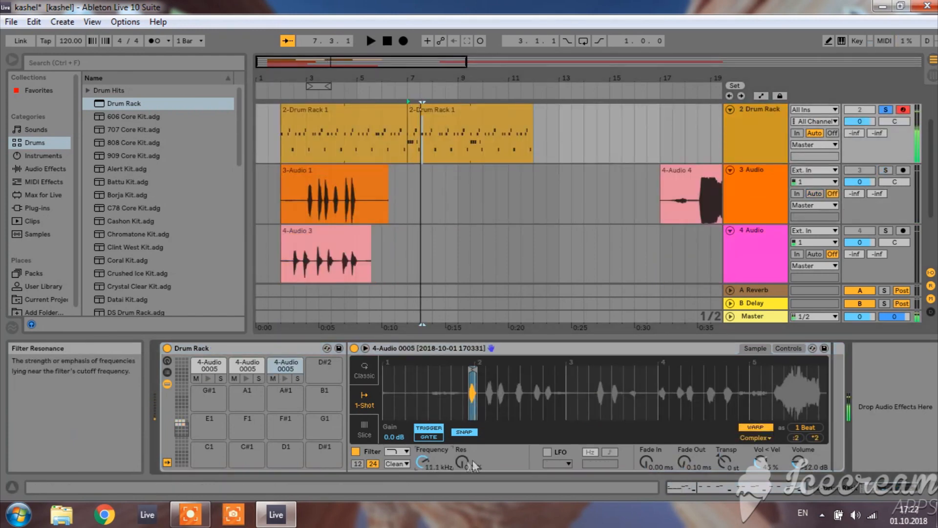
- Set the D2 pad sample's filter to about 5.30 kHz with 54% resonance while playing the second drum clip
key(space)
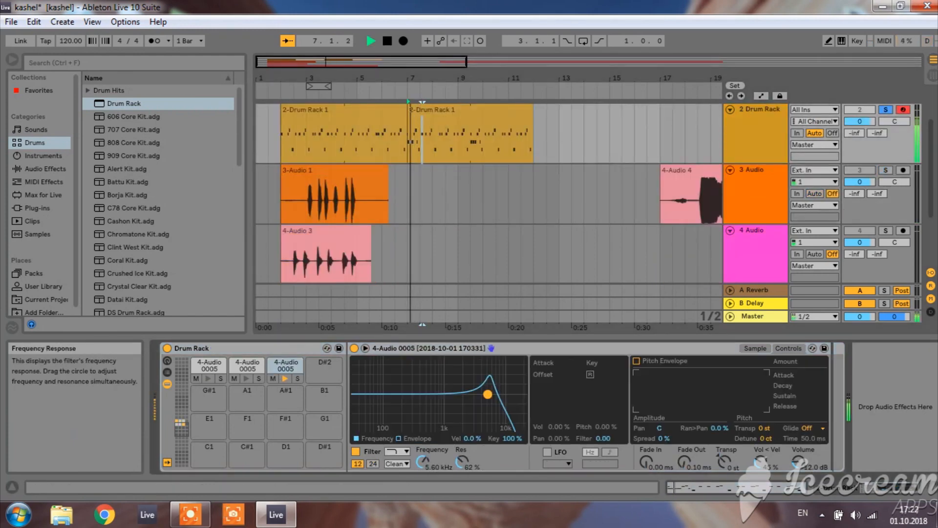
drag(488, 394, 487, 394)
key(space)
key(space)
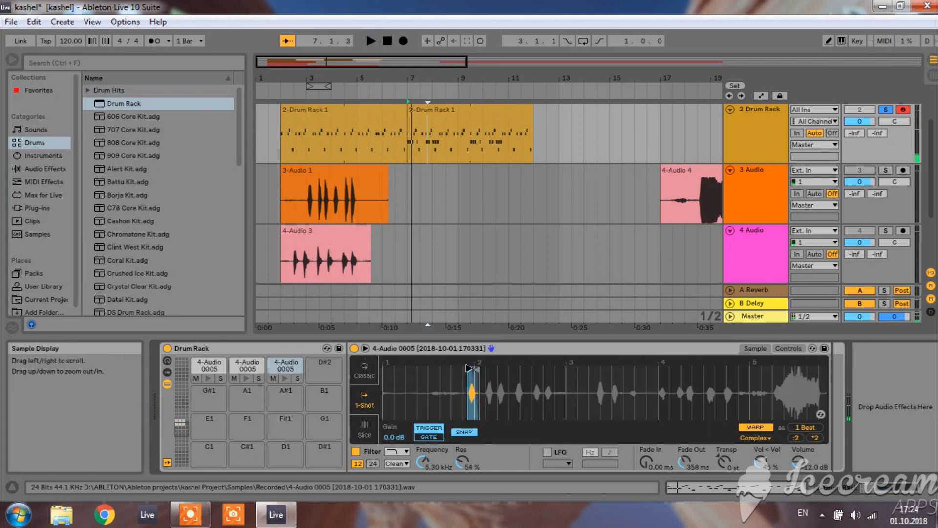
- Move the D2 pad sample's start point slightly later and replay the second drum clip to check the sound
key(space)
drag(469, 368, 473, 367)
key(space)
key(space)
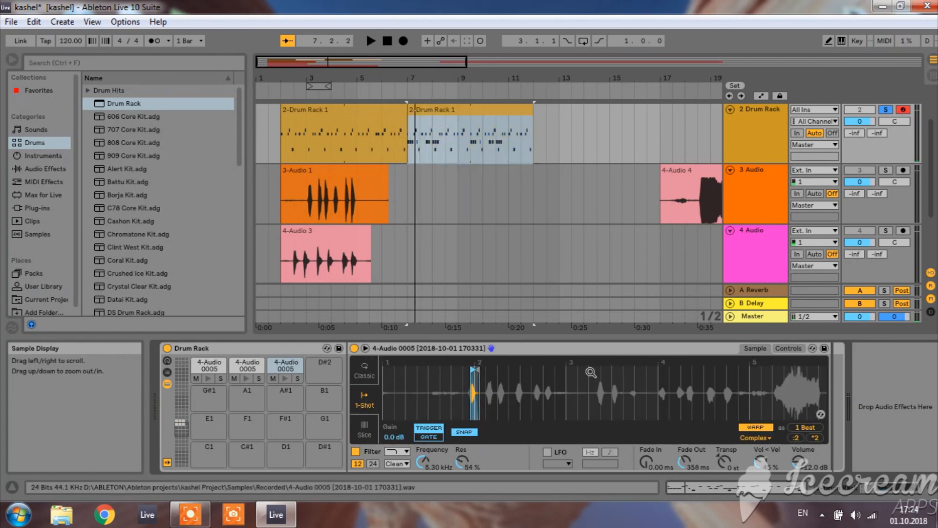
key(space)
key(space)
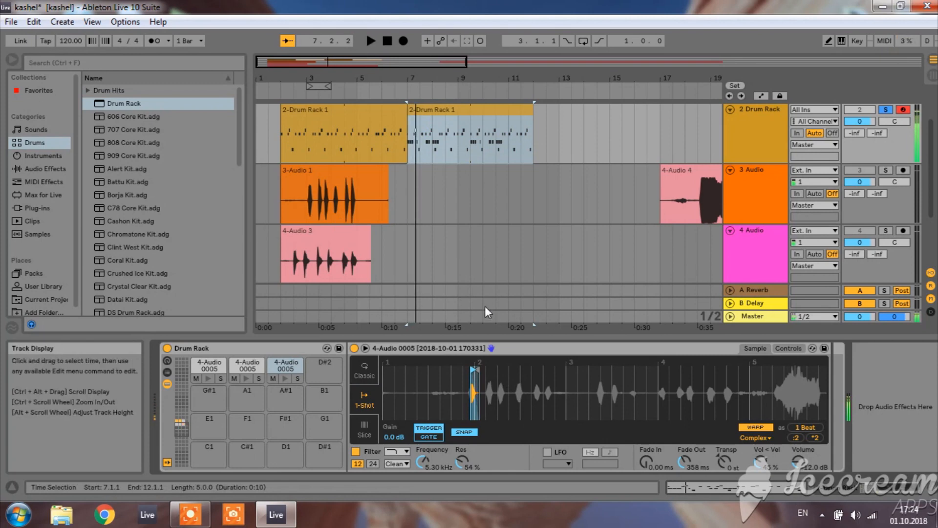
key(space)
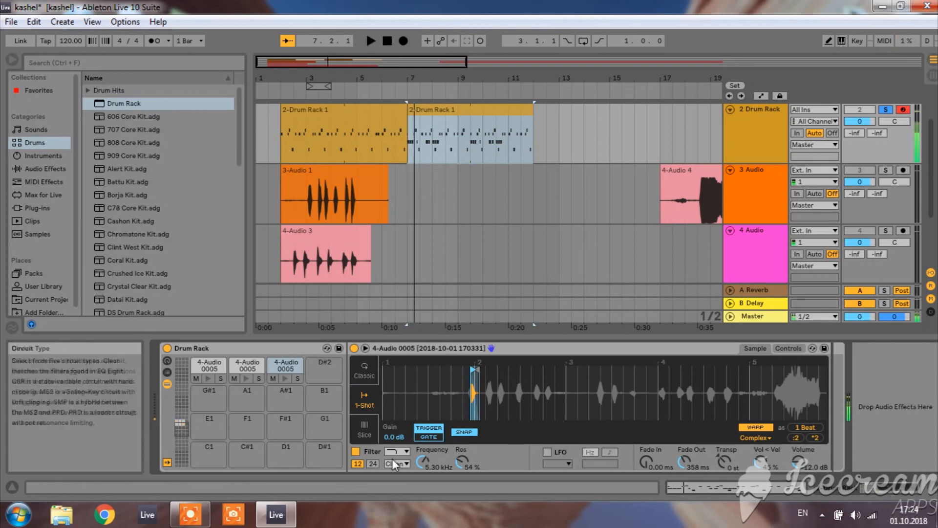
key(space)
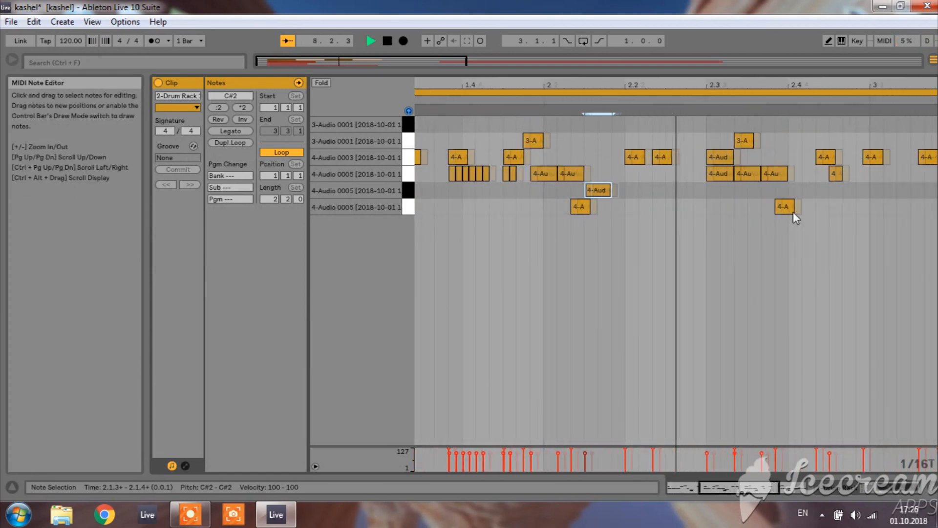
key(space)
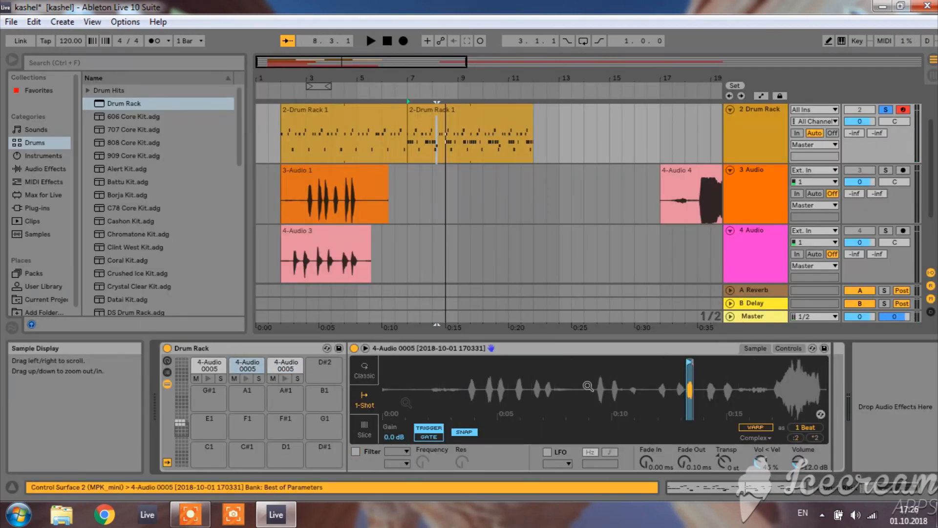
- Preview the C#2 pad's 4-Audio 0005 sample and enable its filter
click(246, 379)
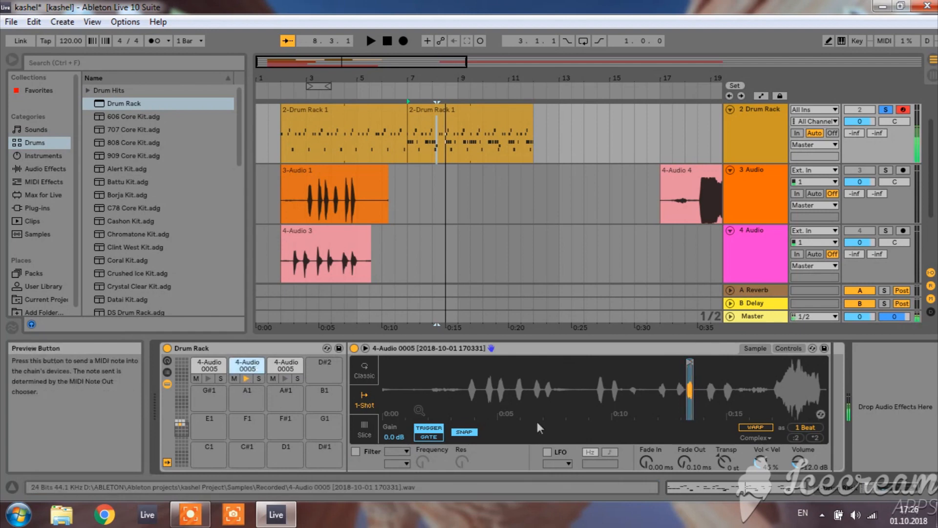
click(356, 451)
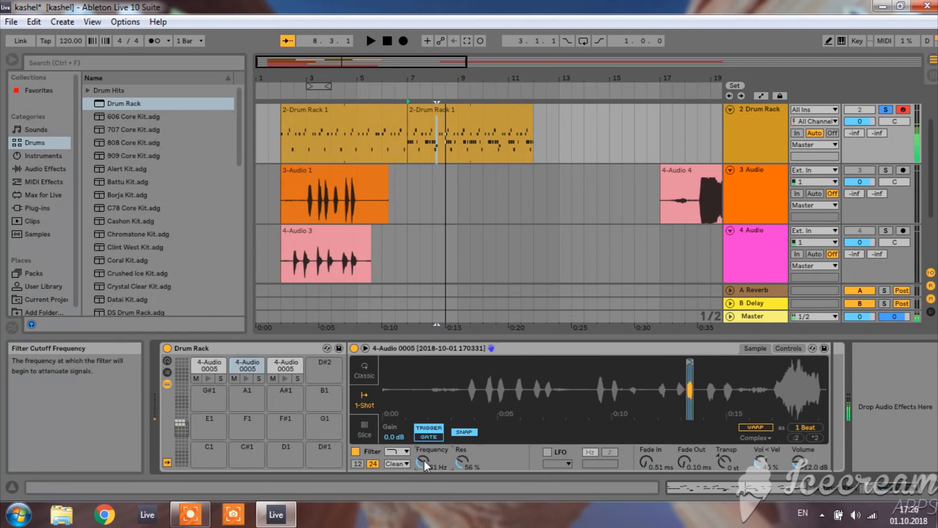
- Play the arrangement and open the first 2-Drum Rack 1 clip in the note editor
key(space)
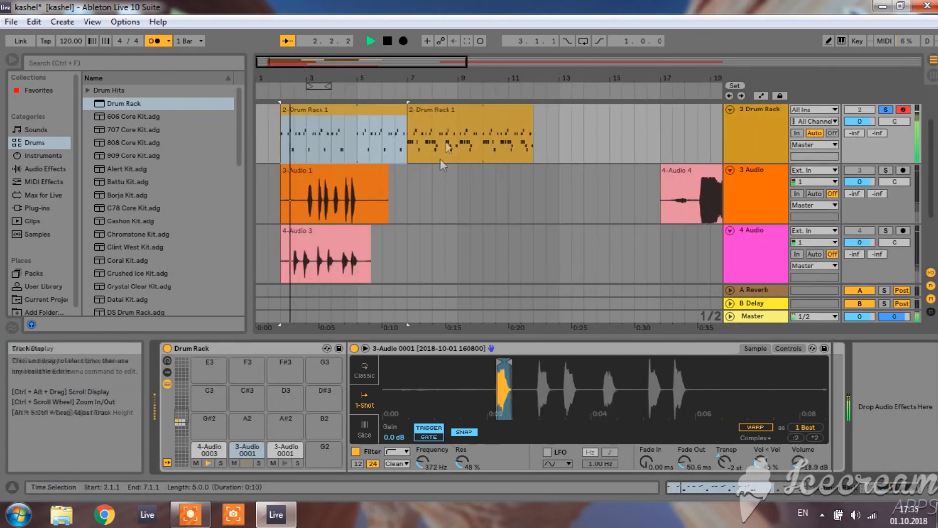
double_click(369, 110)
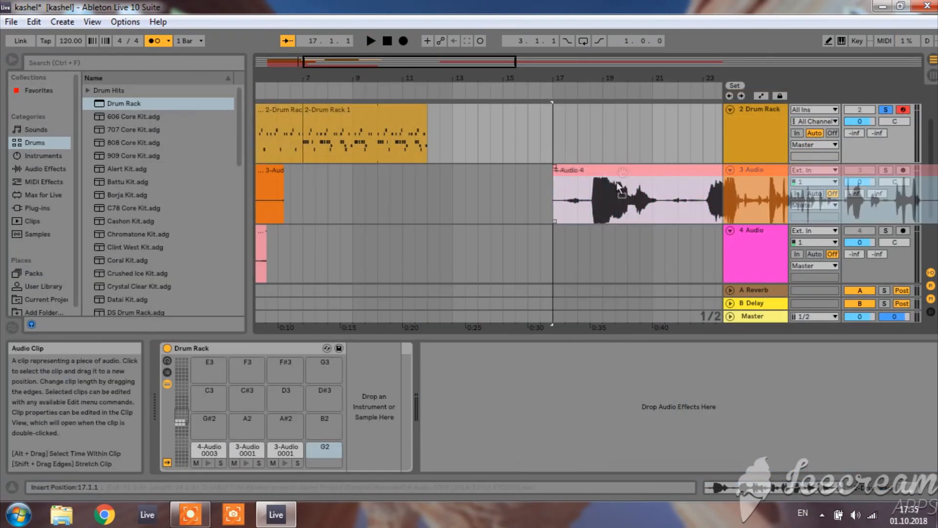
- Load the 4-Audio 4 clip onto the G2 drum pad and trim it to the loud one-bar burst starting near bar 7
drag(620, 188, 324, 452)
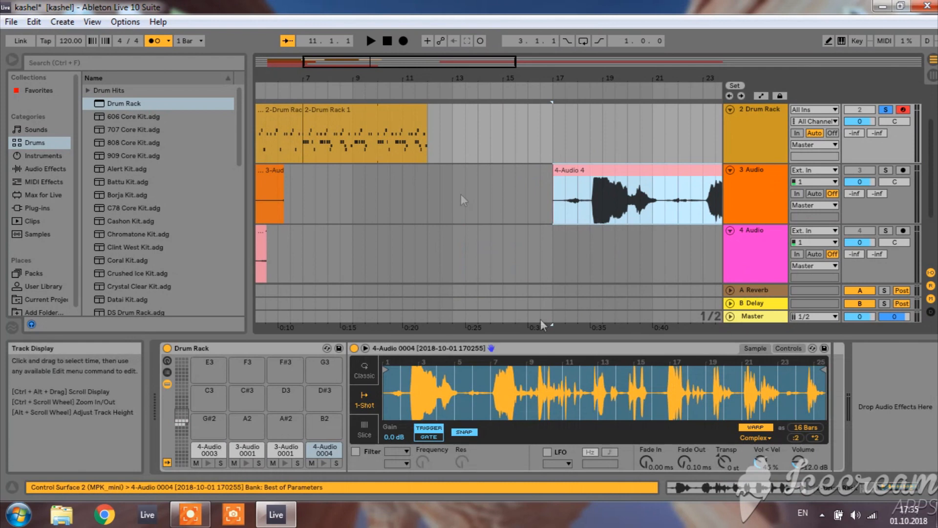
drag(387, 368, 494, 370)
key(space)
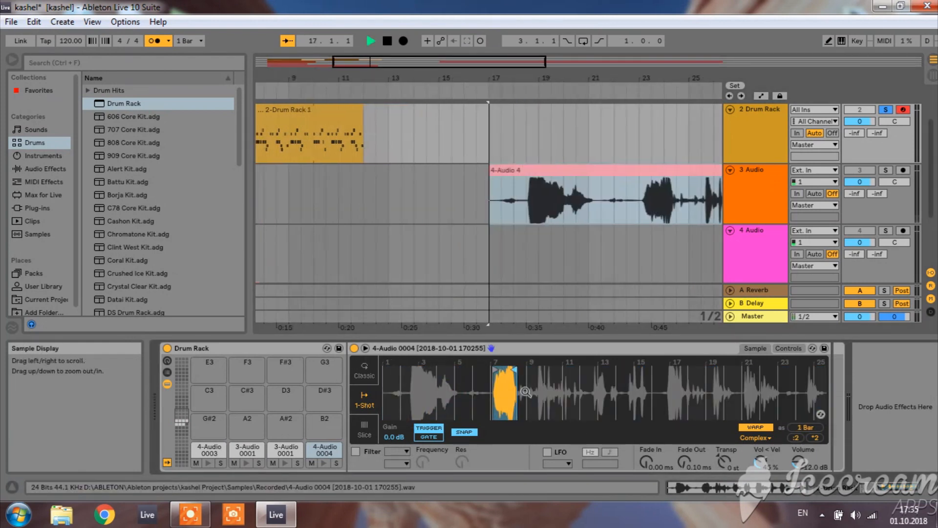
key(space)
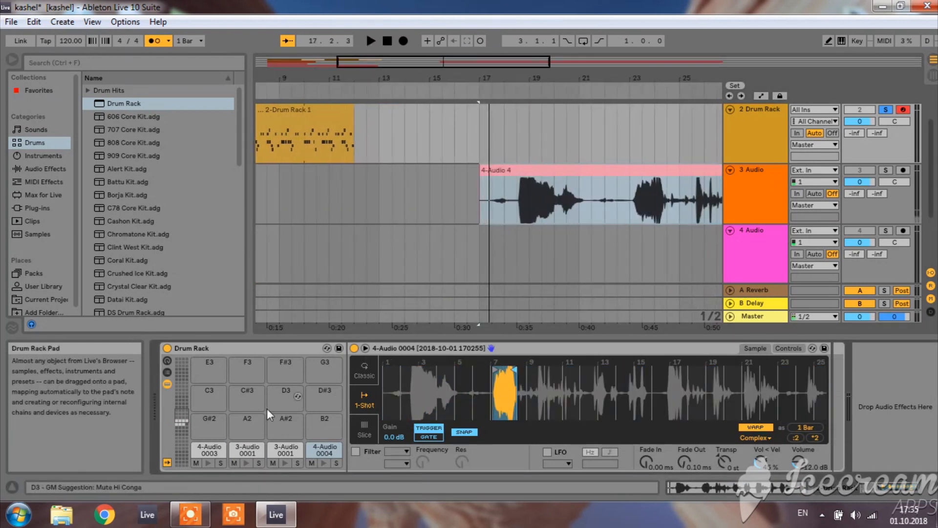
- Preview the G2 pad's 4-Audio 0004 sample and set its filter resonance to 66%
click(320, 464)
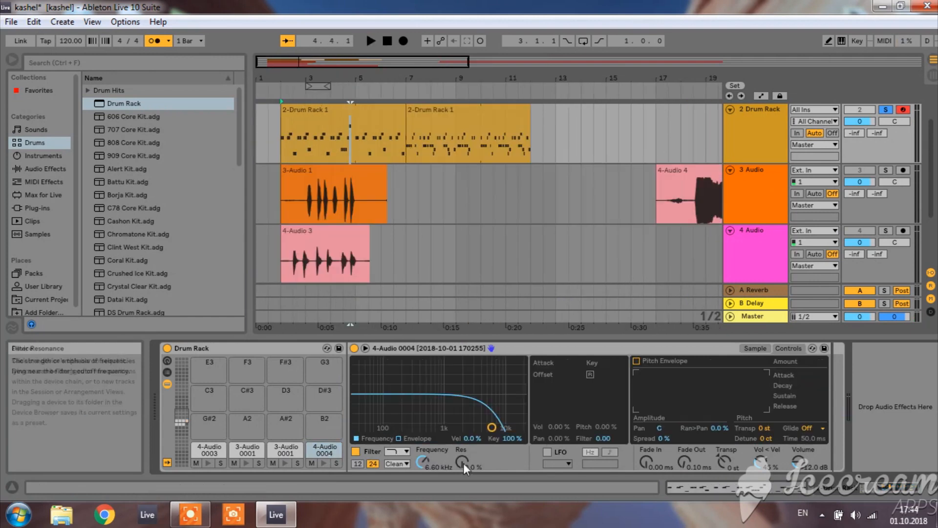
drag(461, 462, 461, 452)
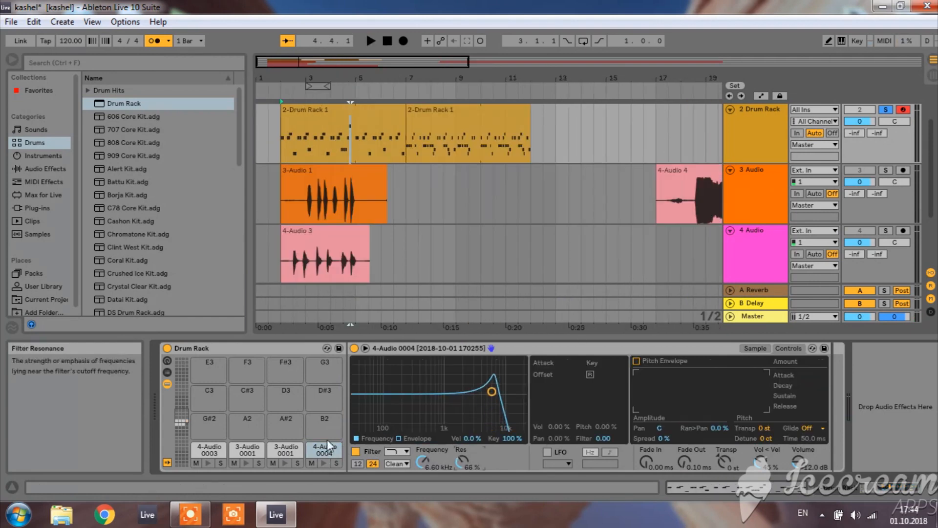
- Preview the G2 pad's 4-Audio 0004 sample and adjust its transposition
click(324, 460)
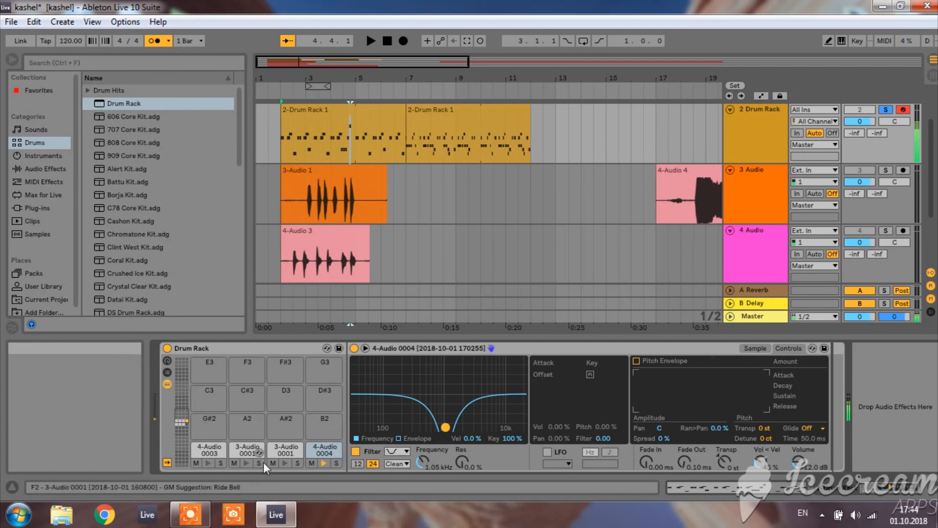
drag(722, 459, 722, 444)
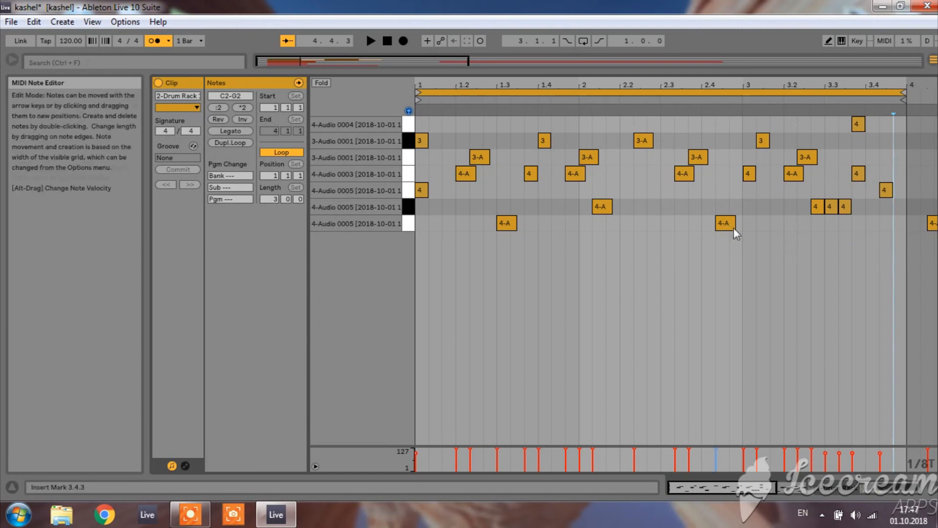
- Delete all the notes in the open 2-Drum Rack 1 clip
drag(891, 266, 405, 116)
key(Delete)
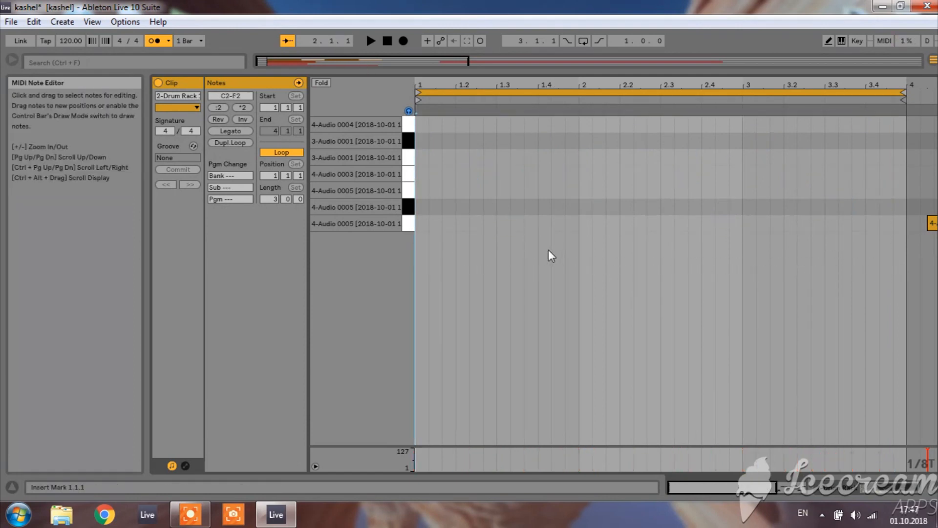
key(ctrl+a)
key(Delete)
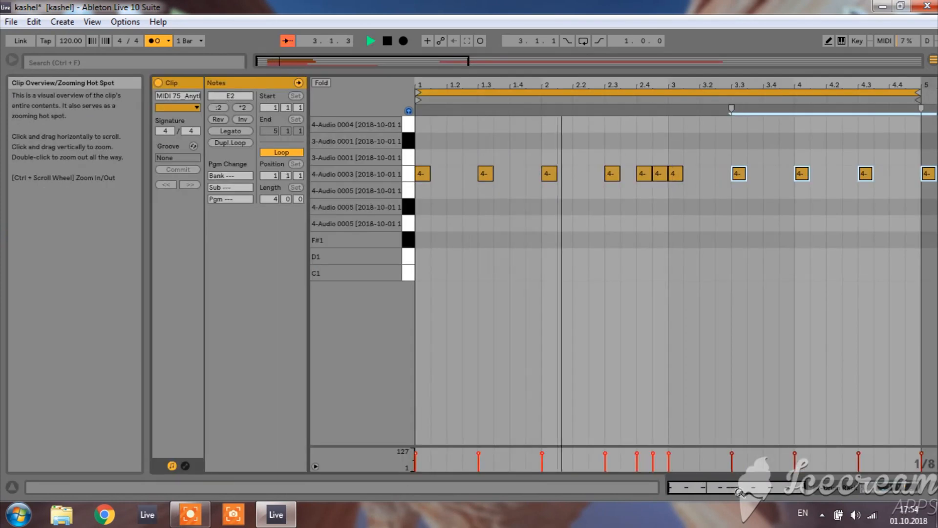
- Stop playback and add C#2 notes at 1.2 and 2.2 and D2 notes at 1.4 and 2.4 beneath the E2 pattern
click(711, 237)
key(space)
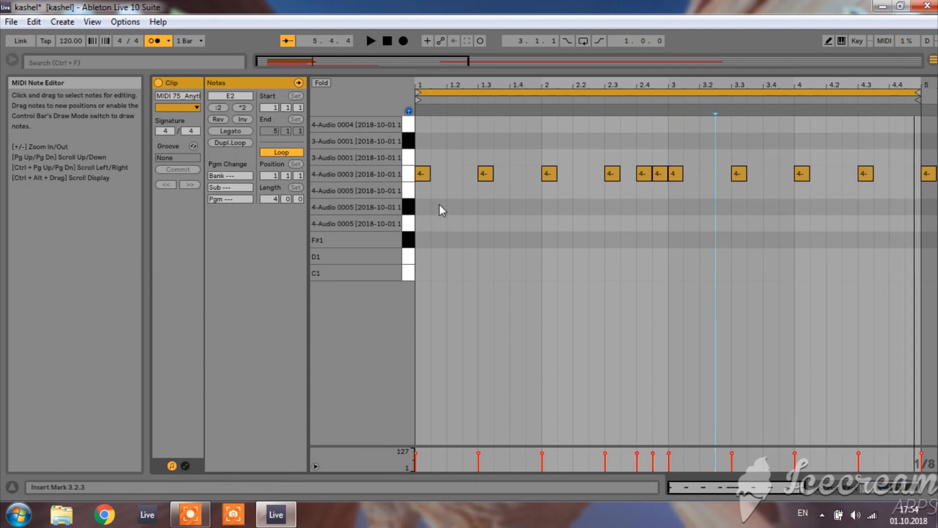
double_click(452, 210)
double_click(517, 192)
double_click(514, 191)
double_click(516, 190)
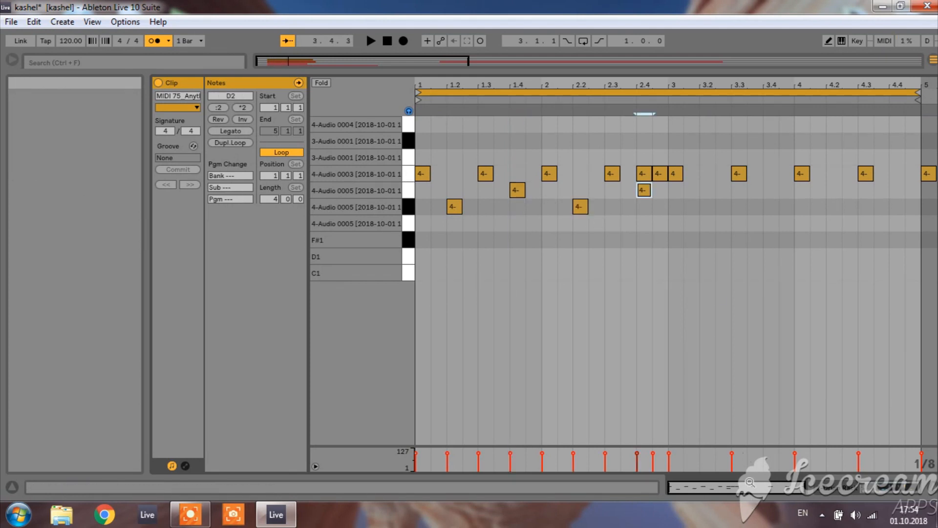
- Shorten the D2 note at 2.4 to a sixteenth, add two 1/32 notes right behind it, and play the pattern
drag(737, 473, 738, 477)
click(602, 192)
drag(601, 191, 577, 190)
double_click(582, 189)
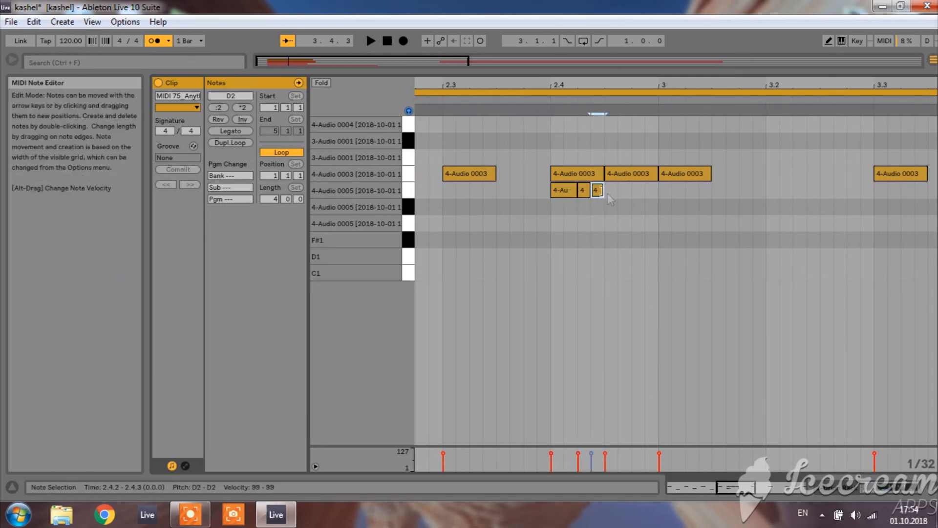
key(space)
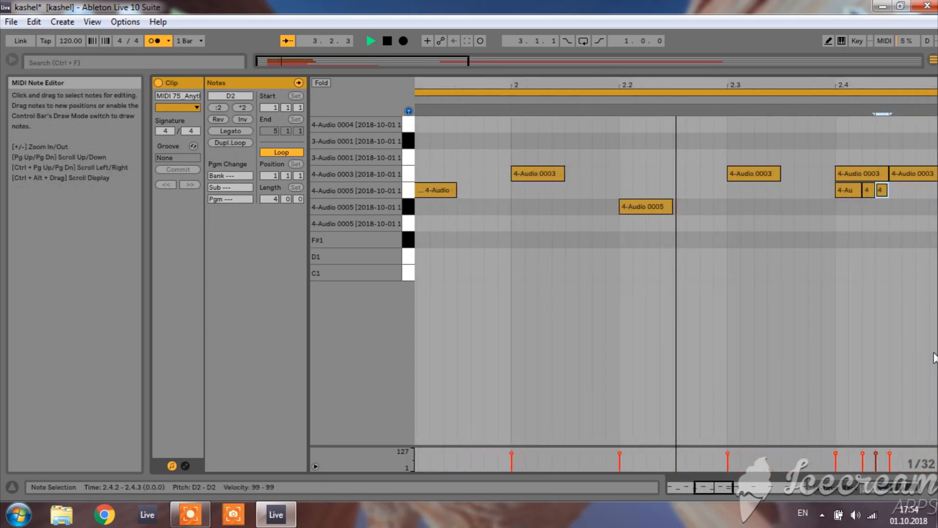
key(space)
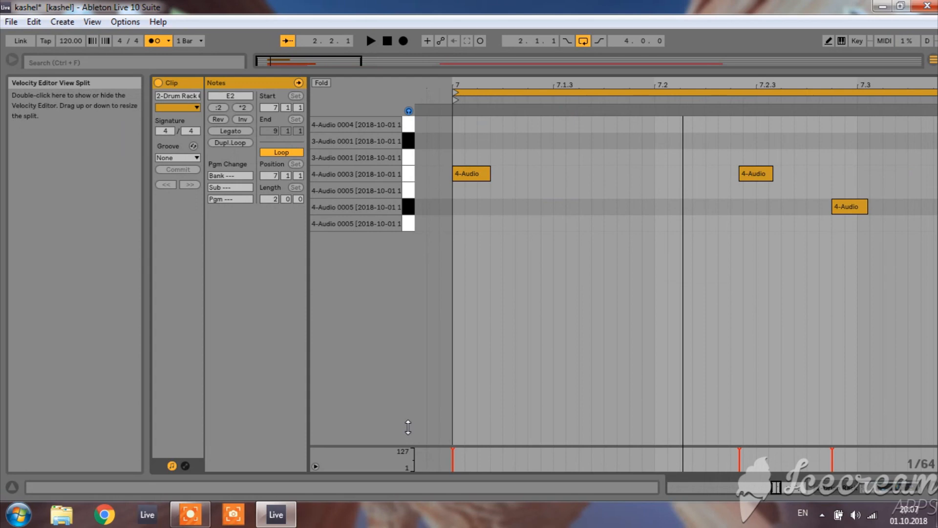
- Play the drum pattern and switch on the Amp effect after the Compressor on the 2 Drum Rack track
key(space)
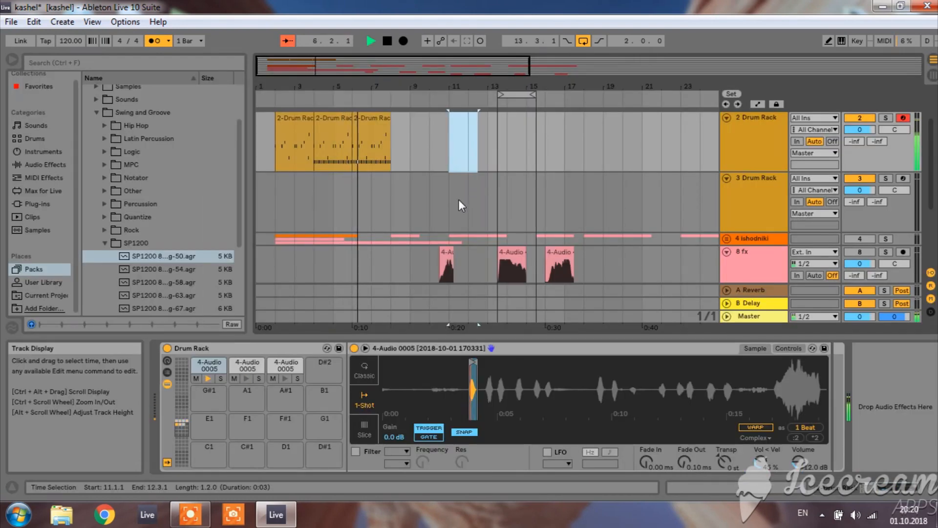
click(439, 157)
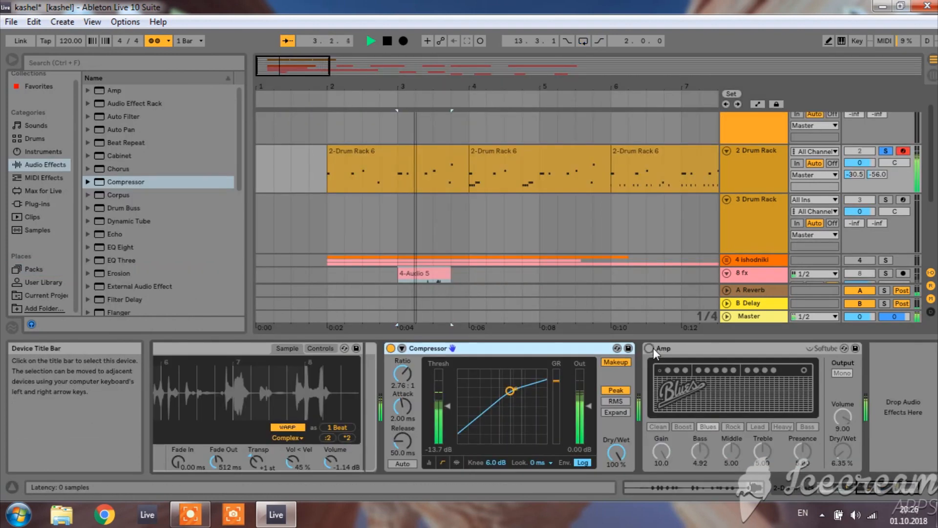
click(650, 348)
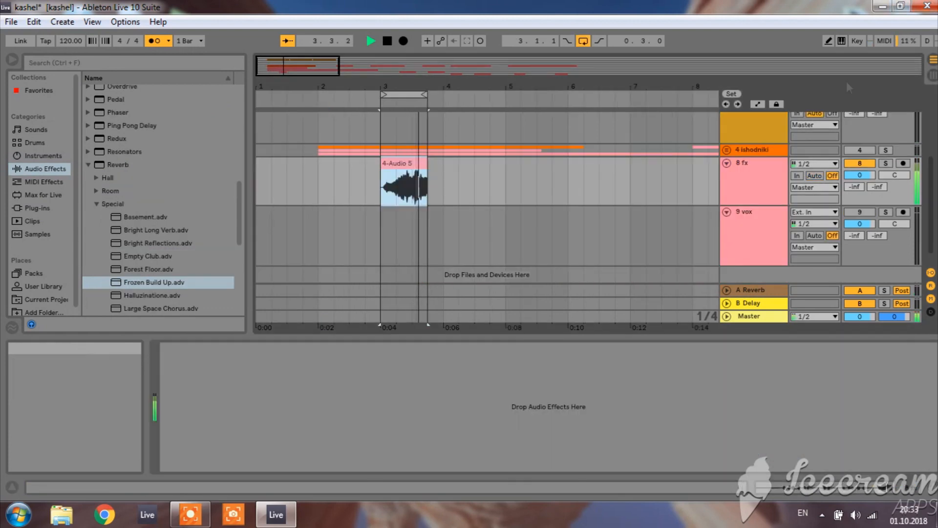
- Set the Forest Floor reverb's Dry/Wet on the 8 fx track to 94% and audition the 4-Audio 5 clip
click(766, 176)
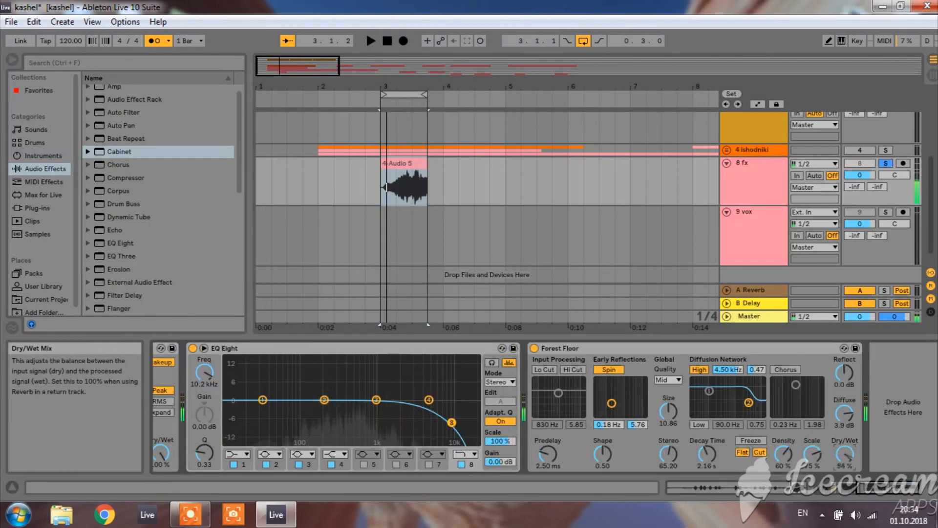
drag(845, 455, 844, 456)
key(space)
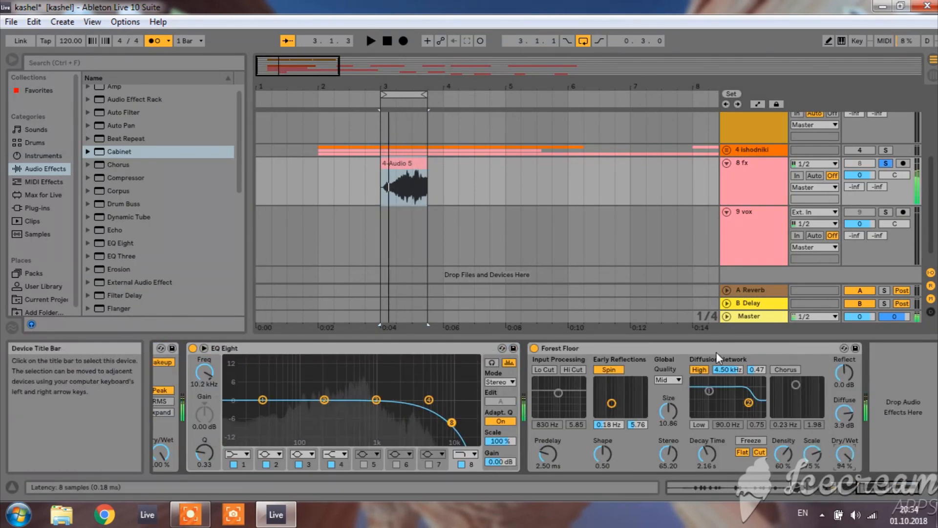
key(space)
click(597, 349)
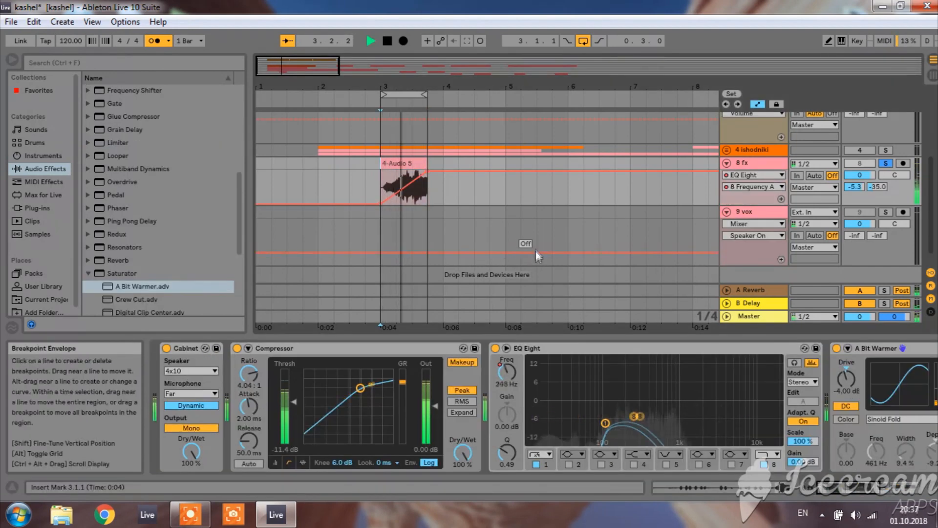
- Play back the 4-Audio 5 clip with its EQ Eight frequency automation on the 8 fx track
key(space)
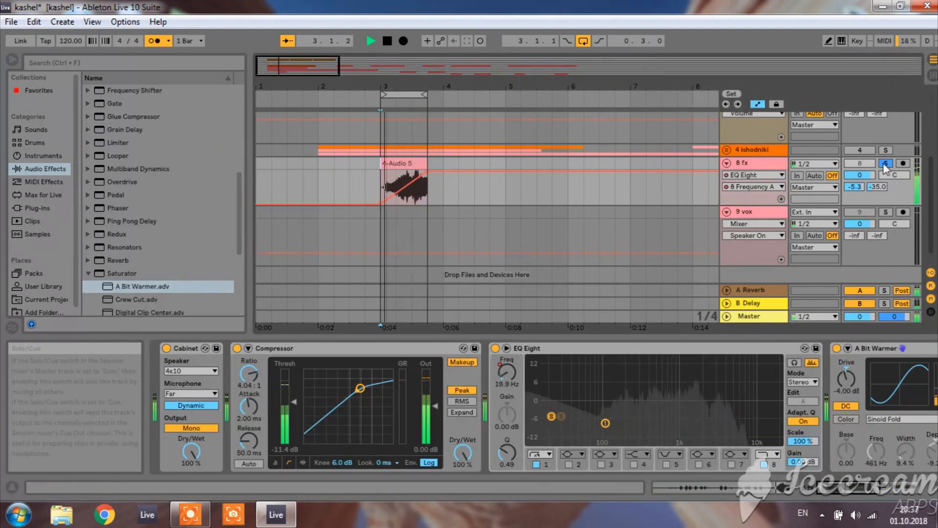
key(space)
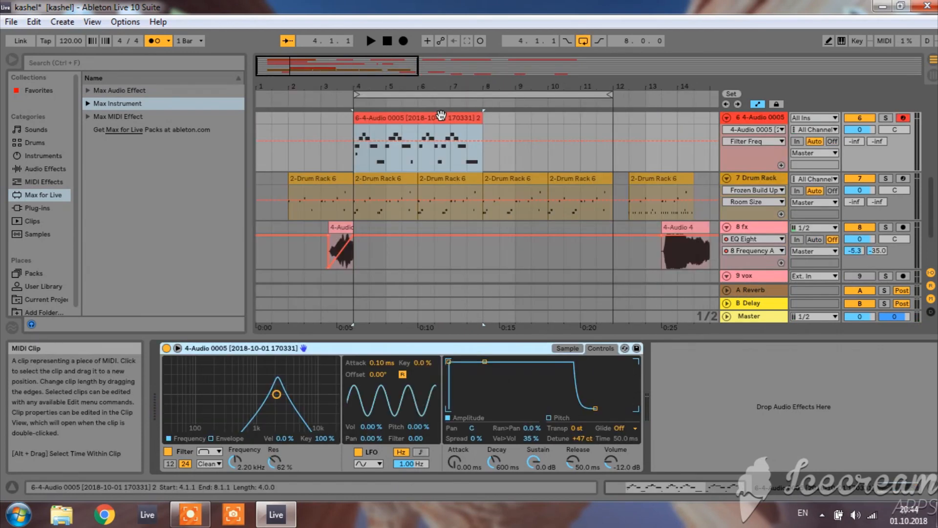
- Insert Overdrive between the Compressor and A Bit Warmer on track 6 and adjust its filter band during playback
key(space)
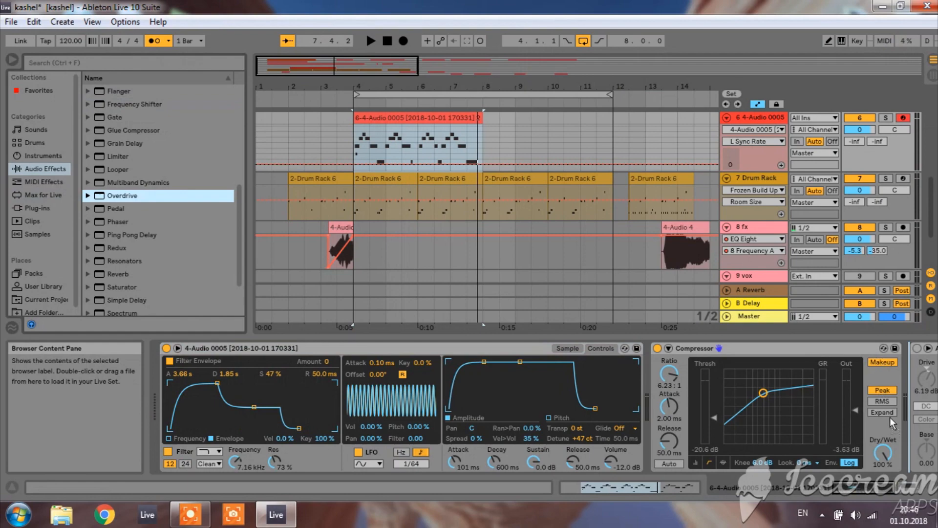
drag(890, 417, 890, 417)
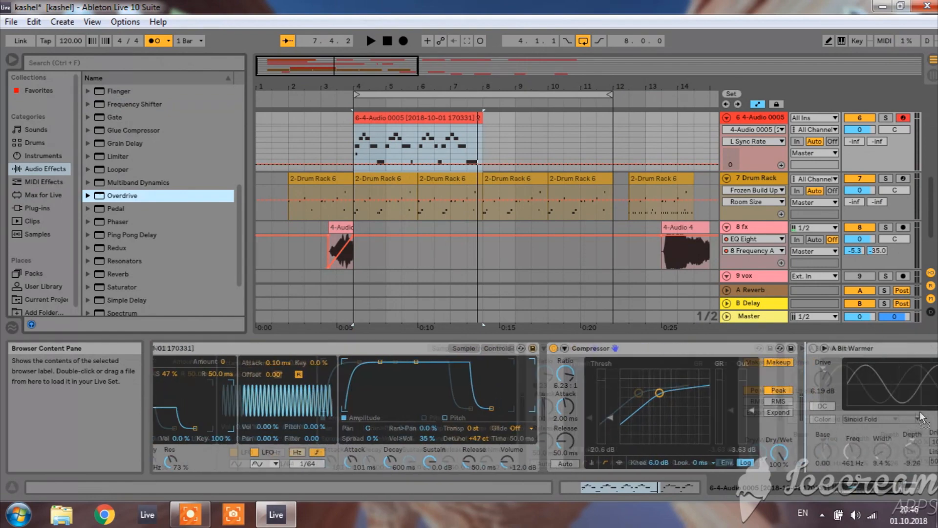
key(space)
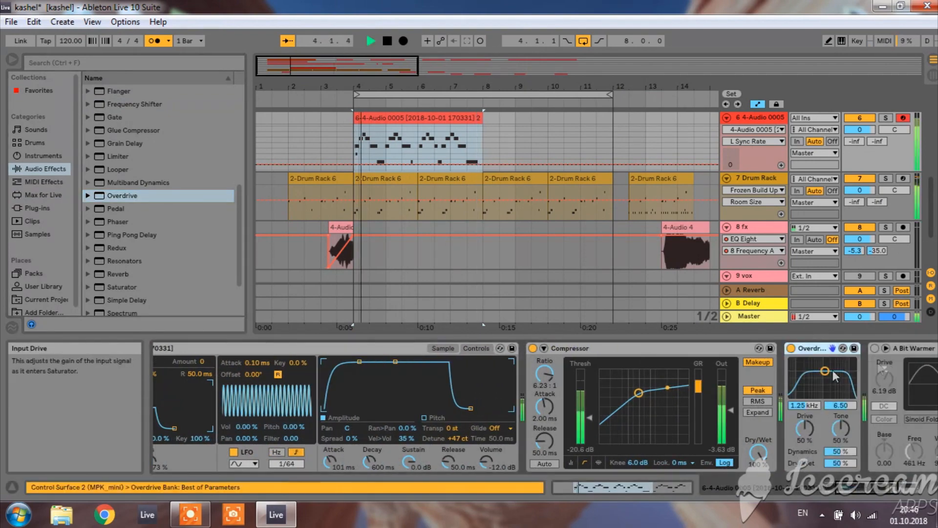
drag(837, 382, 835, 386)
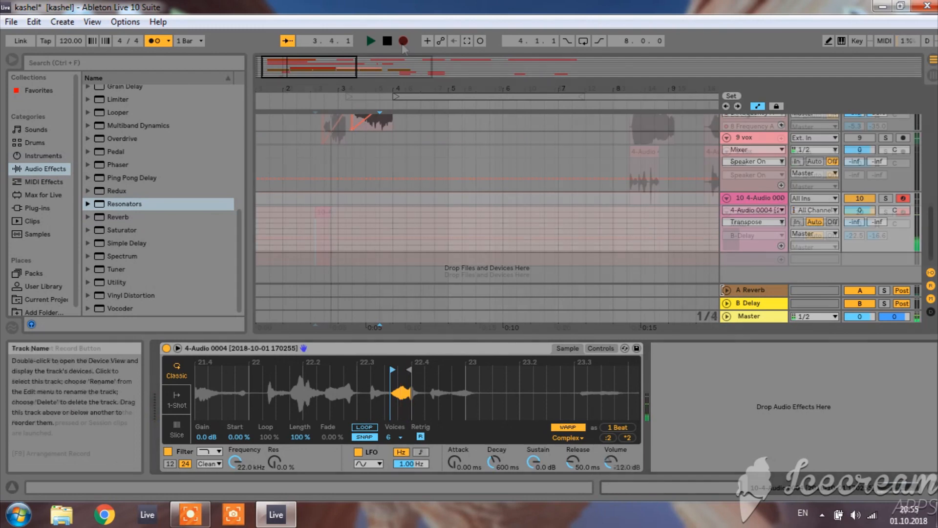
- Record a MIDI part into the arrangement on the 10 4-Audio 0004 track
click(402, 41)
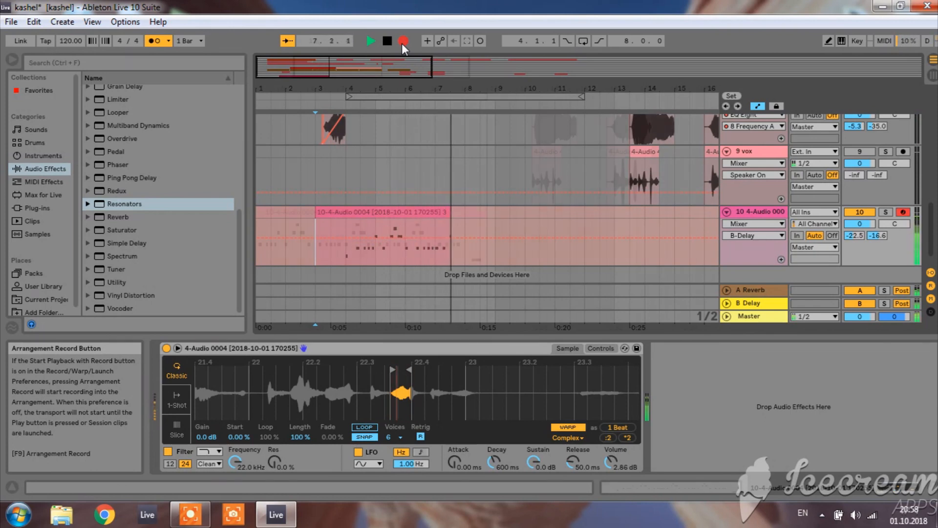
key(space)
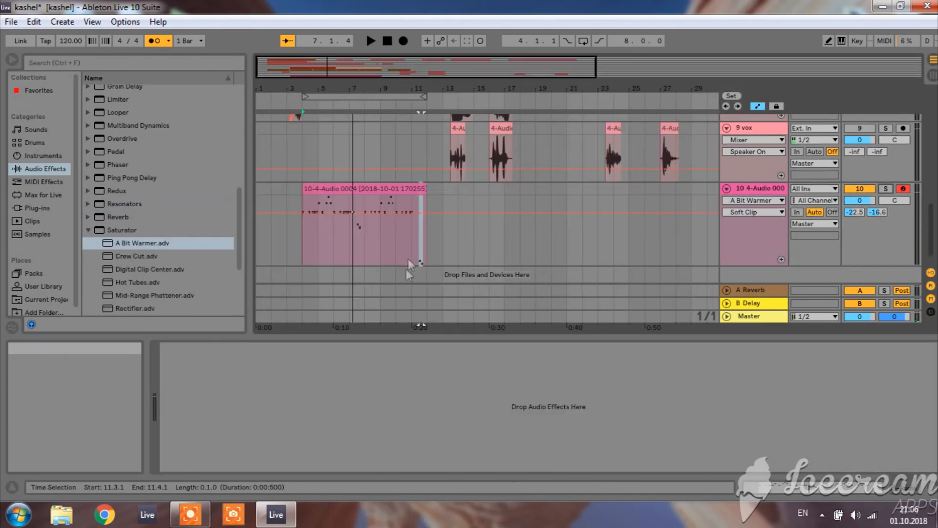
- Play back the layered arrangement and listen to the soloed 9 vox clip at bar 16
scroll(356, 224, up, 6)
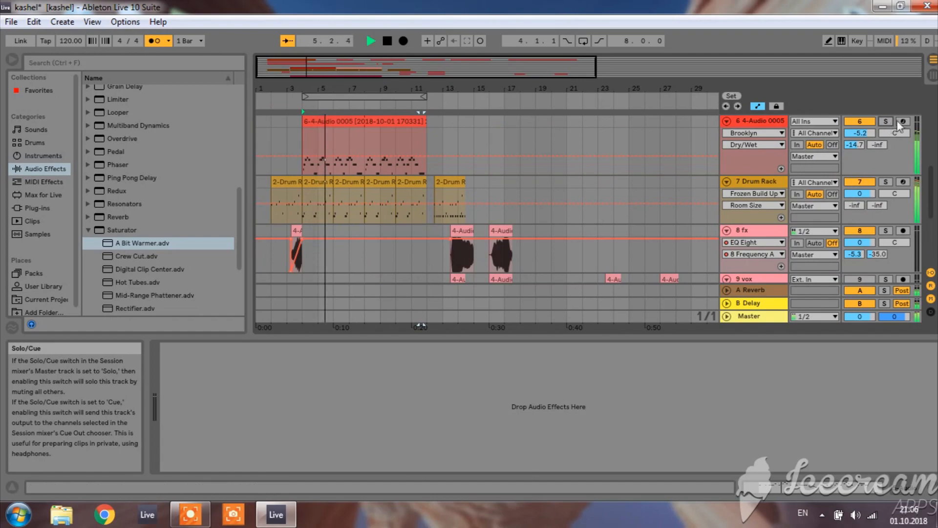
key(space)
scroll(488, 205, down, 6)
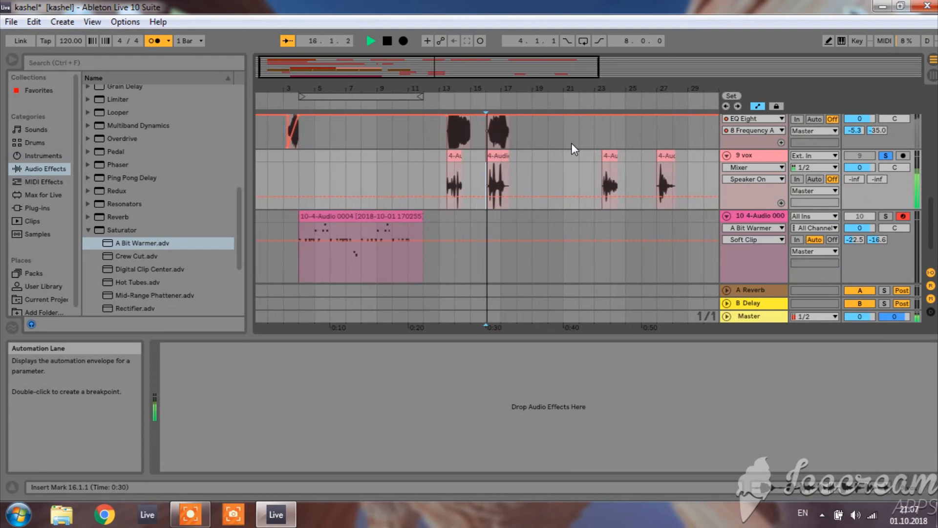
key(space)
key(space)
key(space)
key(space)
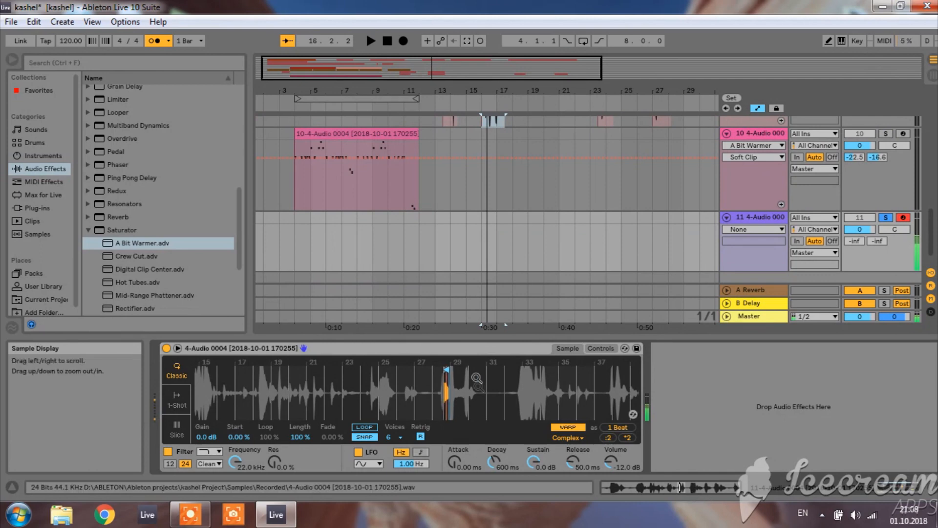
- Compare the track 11 instrument's sound with the Berlin resonator bypassed and switched back on
drag(477, 379, 478, 404)
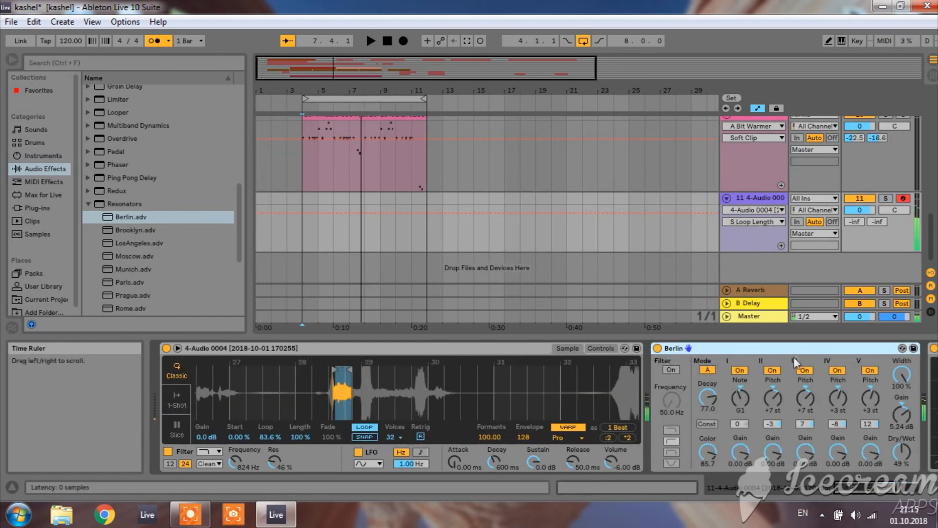
click(658, 348)
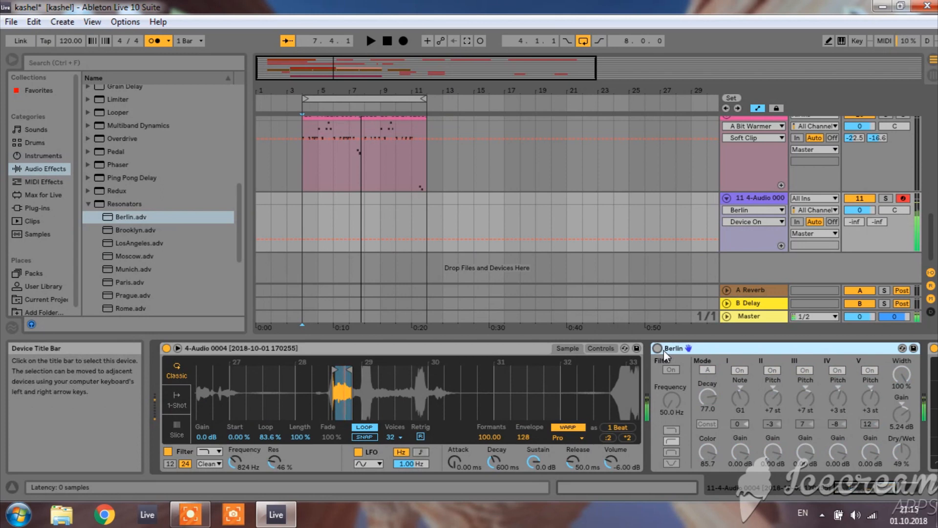
click(658, 348)
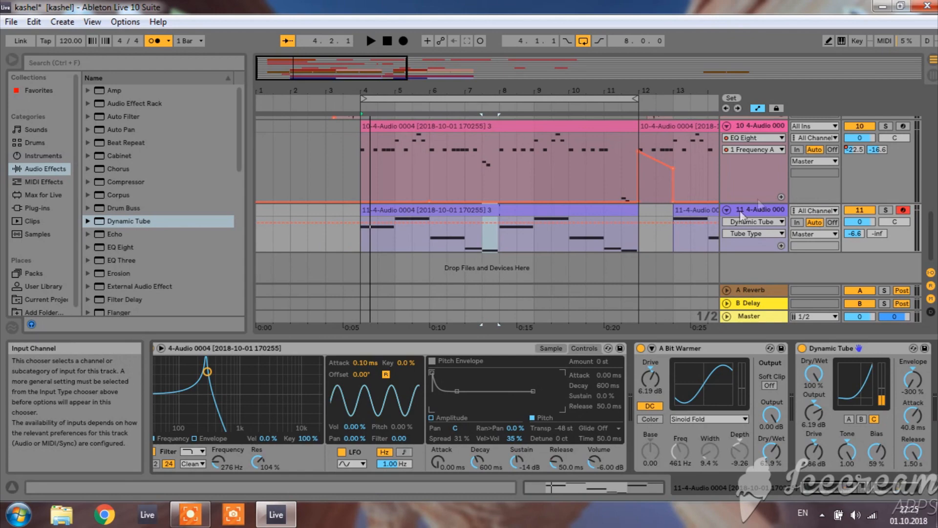
- Inspect the notes of the first track 11 clip, return to its device chain, and play the track
click(642, 487)
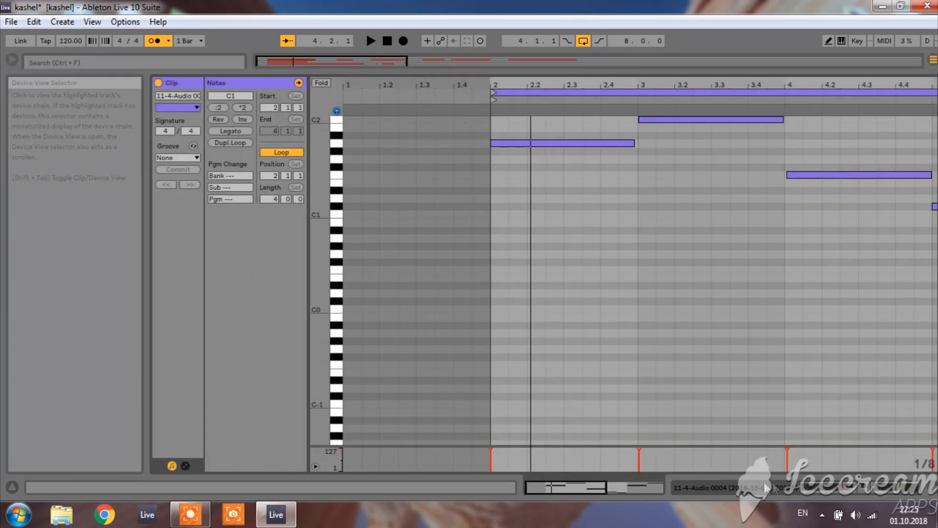
click(790, 490)
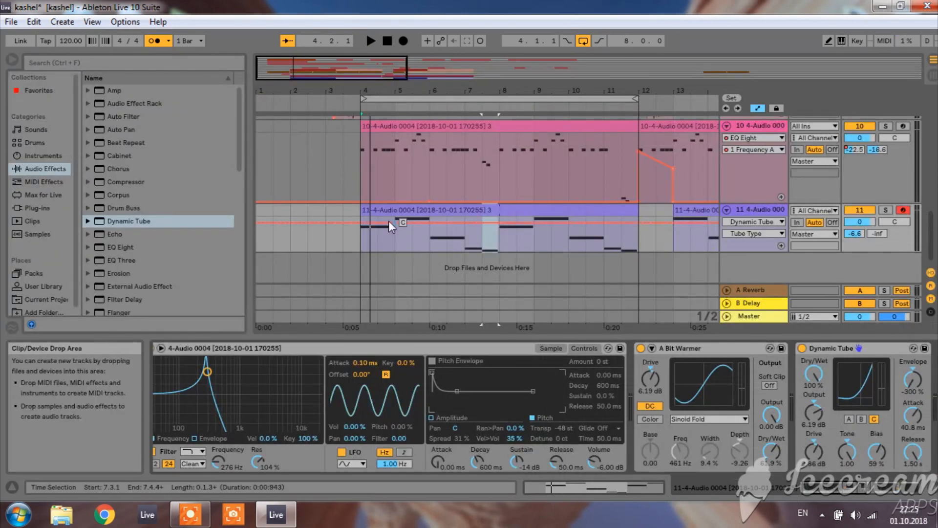
key(space)
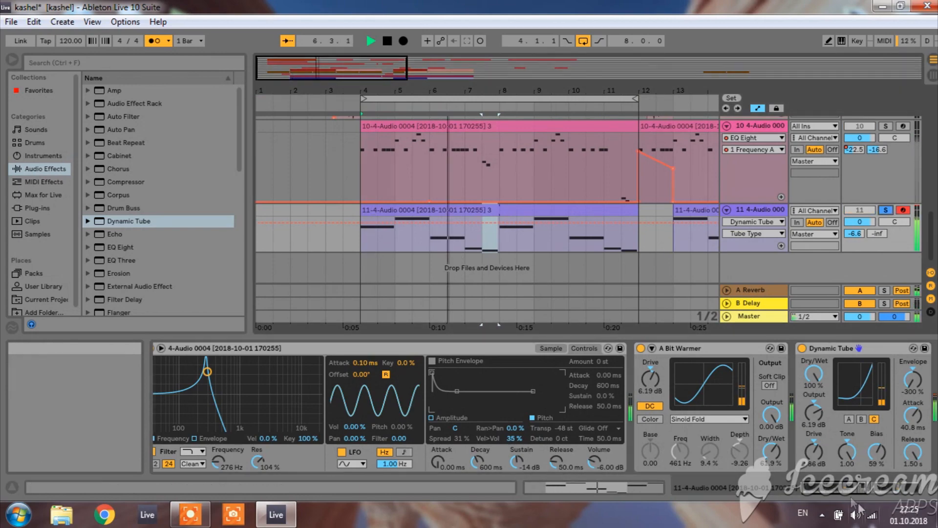
drag(846, 487, 874, 487)
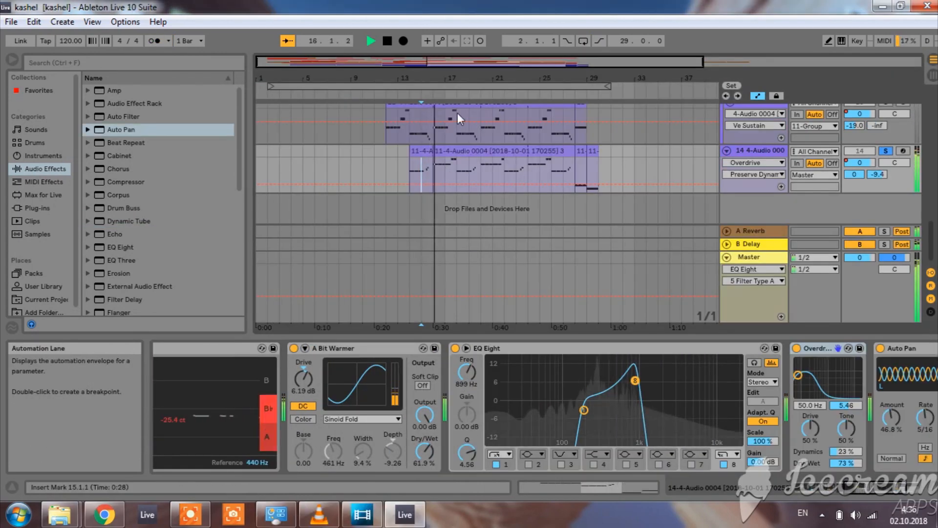
- Stop playback and solo the 13 4-Audio 0004 track alongside track 14
key(space)
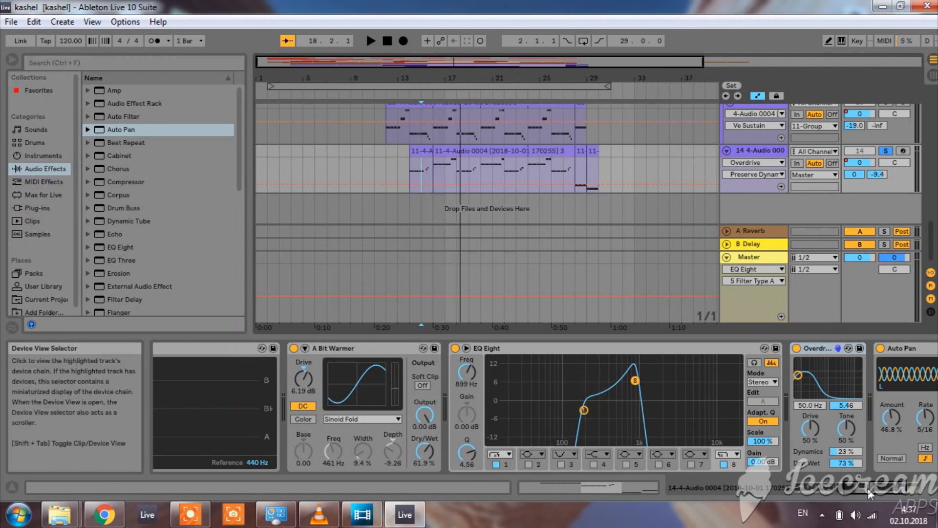
click(460, 114)
mouse_move(446, 394)
mouse_down()
mouse_move(441, 433)
mouse_move(460, 394)
mouse_up()
scroll(706, 177, up, 2)
click(885, 131)
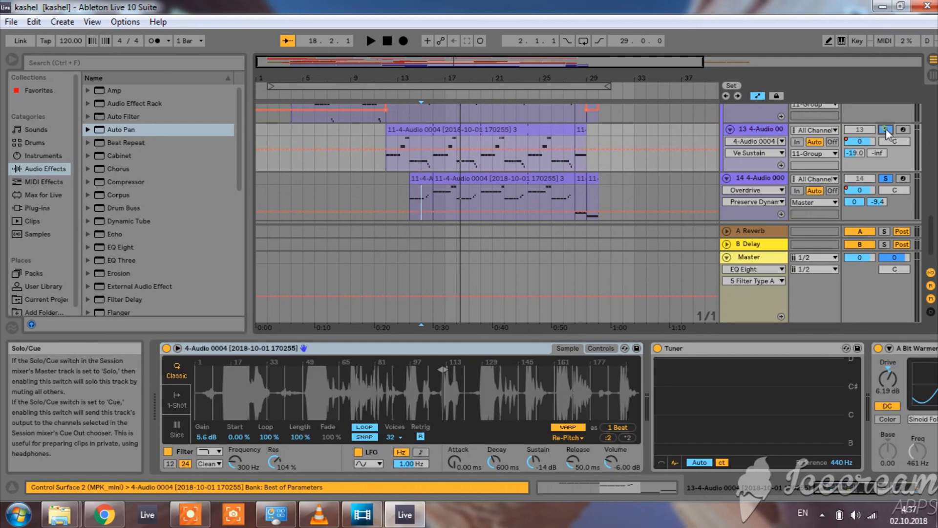
- Play back the soloed tracks 13 and 14 and inspect the sample waveform in track 13's instrument
key(space)
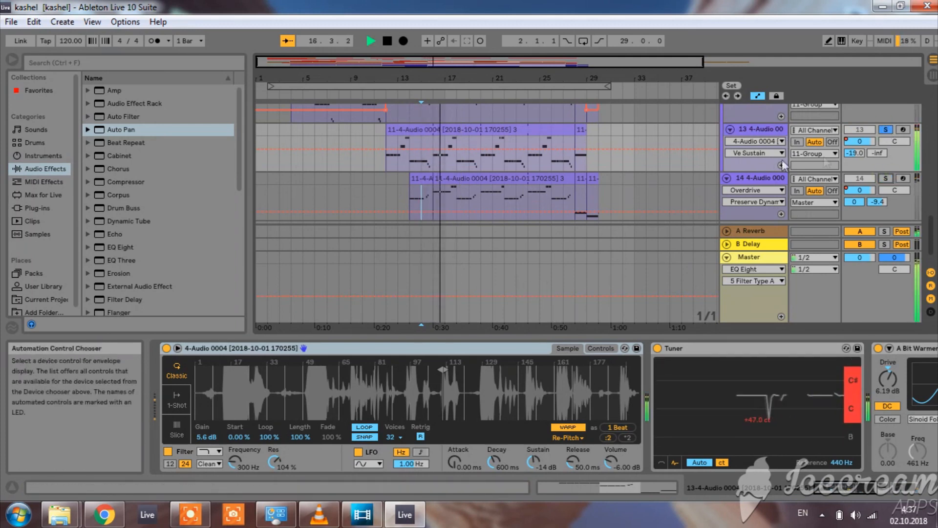
key(space)
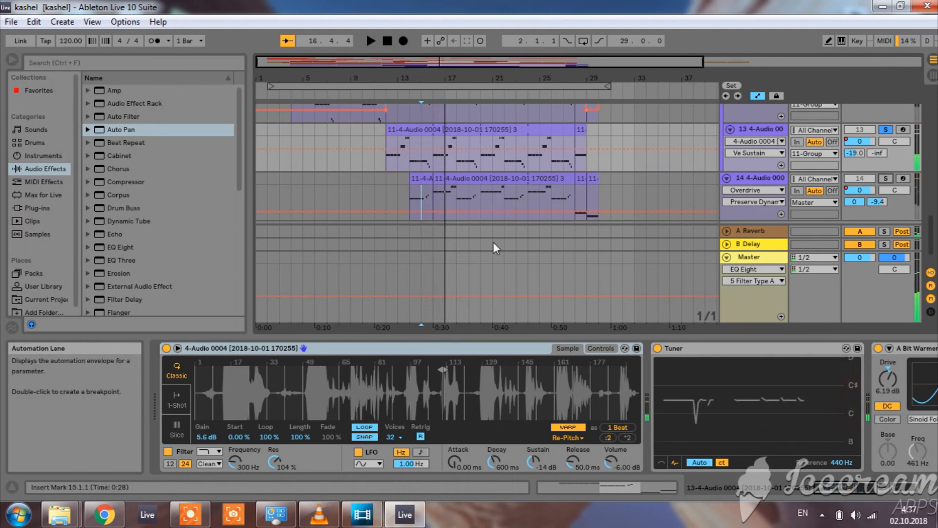
mouse_move(443, 386)
mouse_down()
mouse_move(469, 434)
mouse_move(586, 420)
mouse_move(562, 391)
mouse_move(444, 381)
mouse_up()
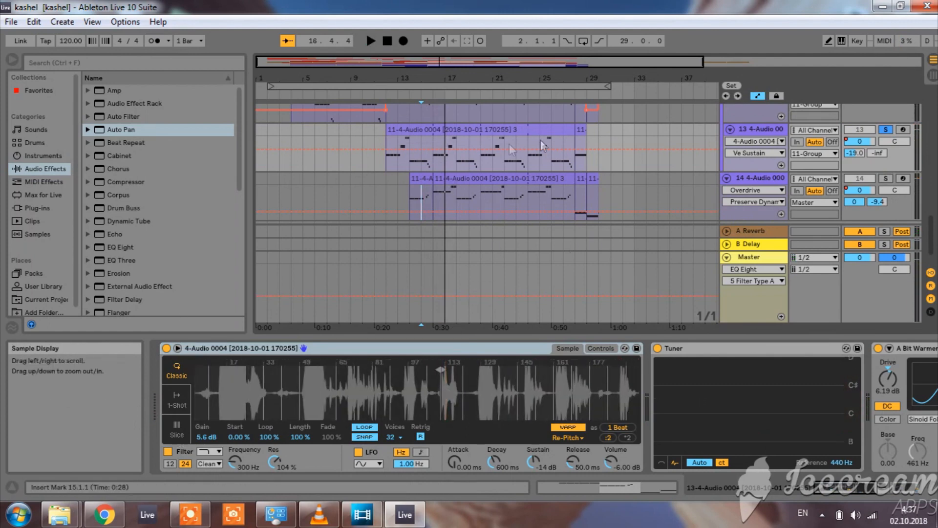
- Unsolo track 13, listen to track 12's arpeggiated part, and inspect the end of its device chain
scroll(886, 215, up, 3)
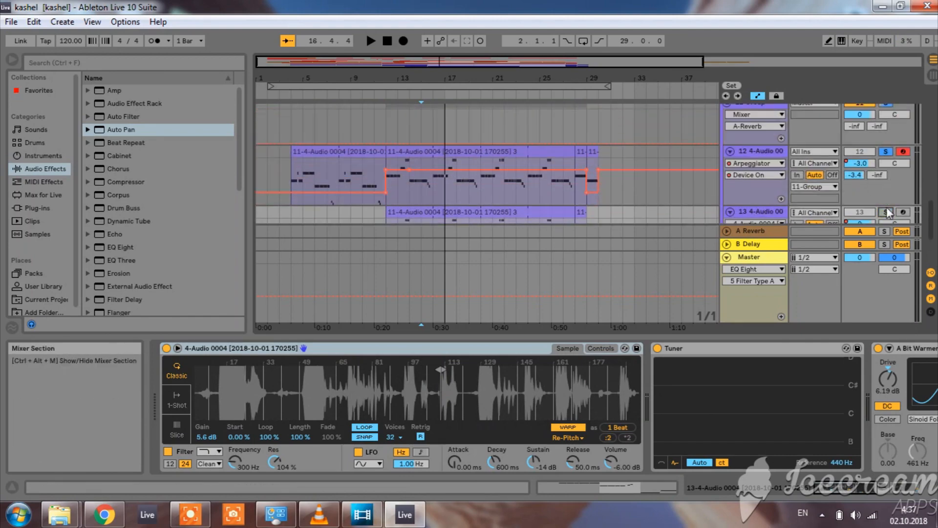
click(889, 193)
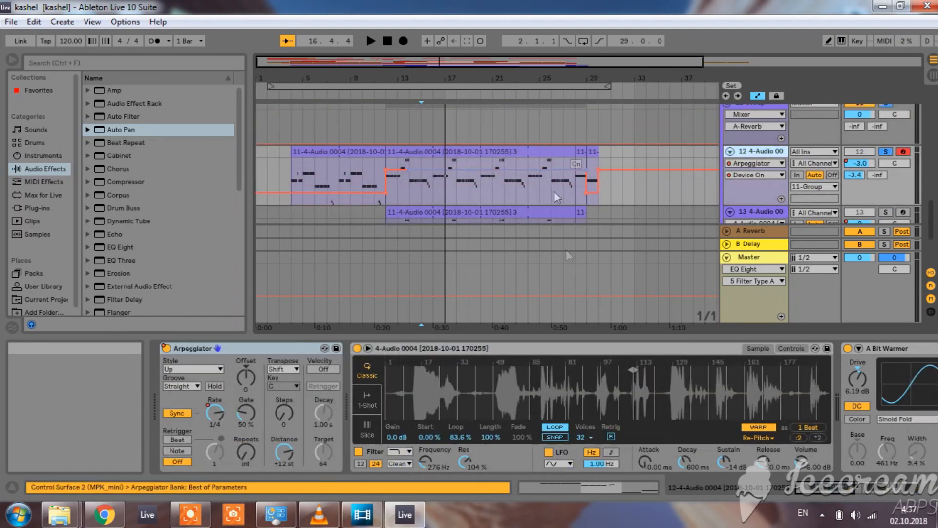
key(space)
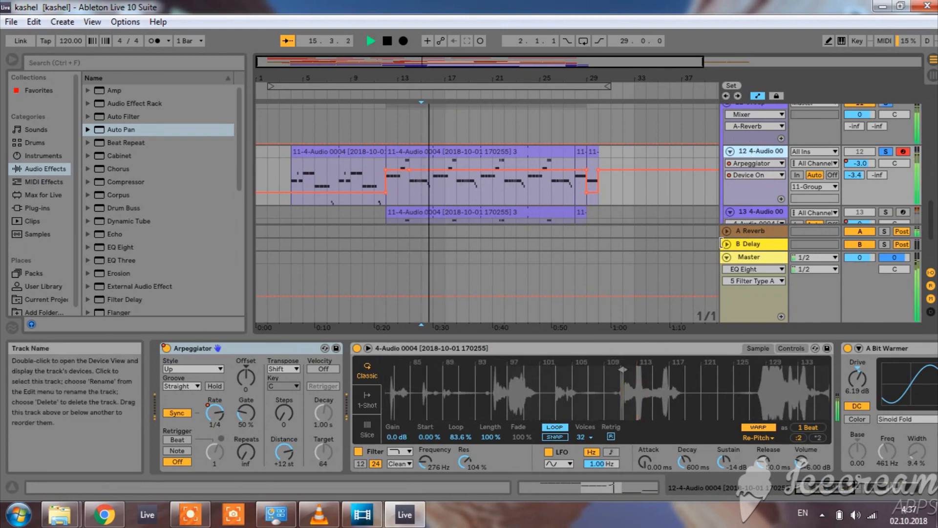
key(space)
drag(832, 486, 901, 484)
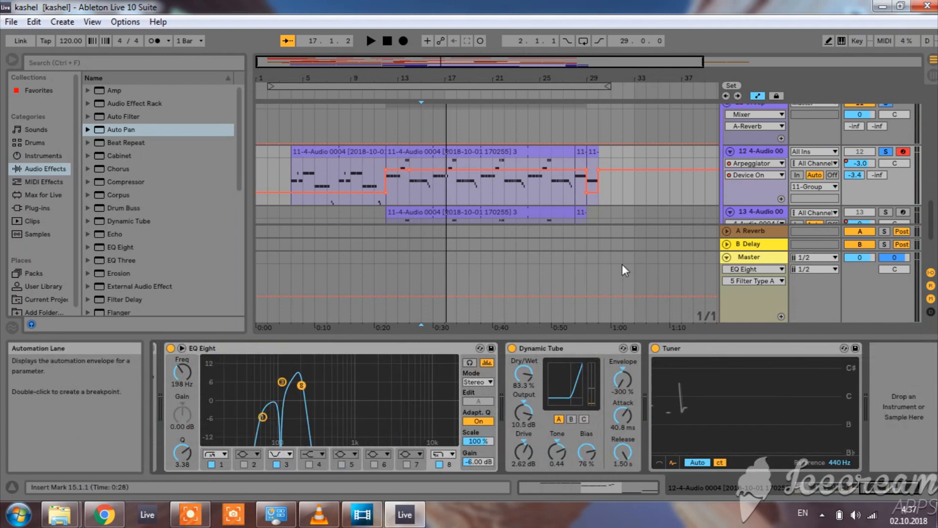
- Clear the remaining solos on track 10, the 11 Group, and track 12 to restore the full mix
scroll(628, 189, up, 3)
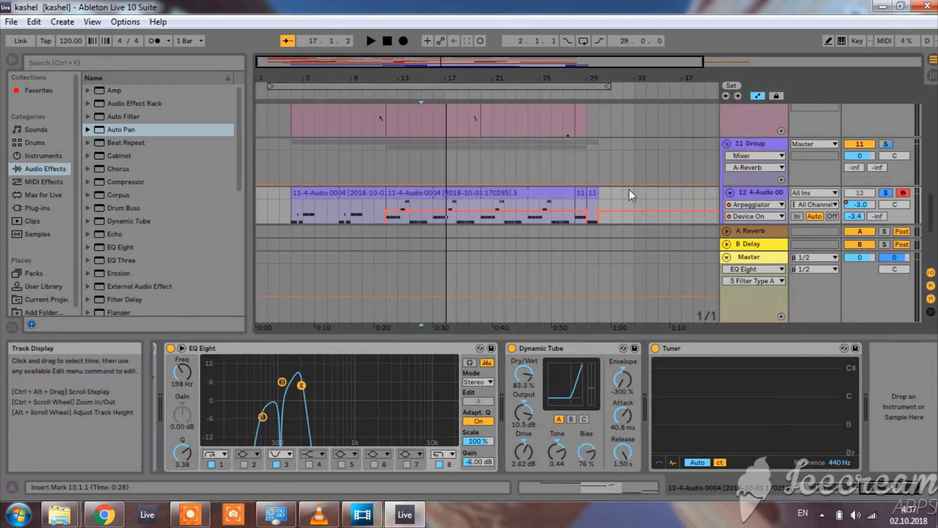
scroll(711, 191, down, 2)
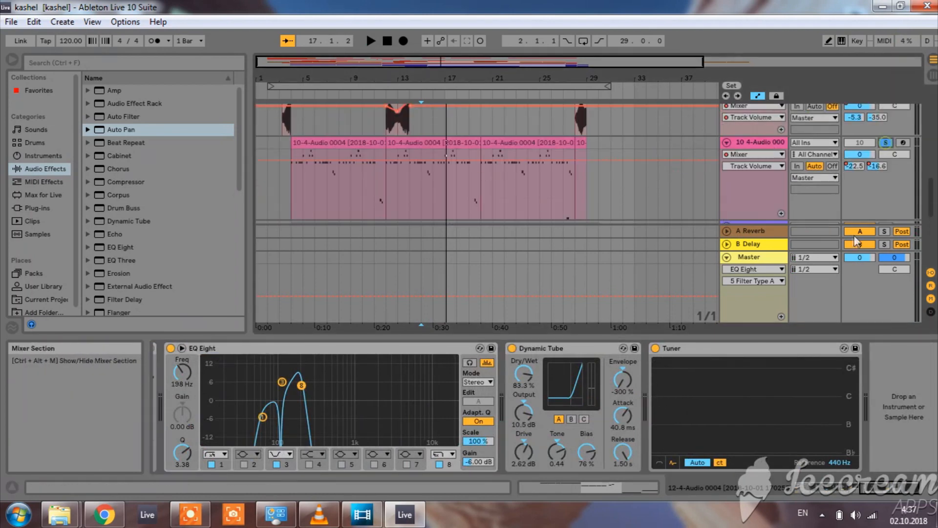
scroll(864, 192, down, 1)
scroll(890, 162, up, 4)
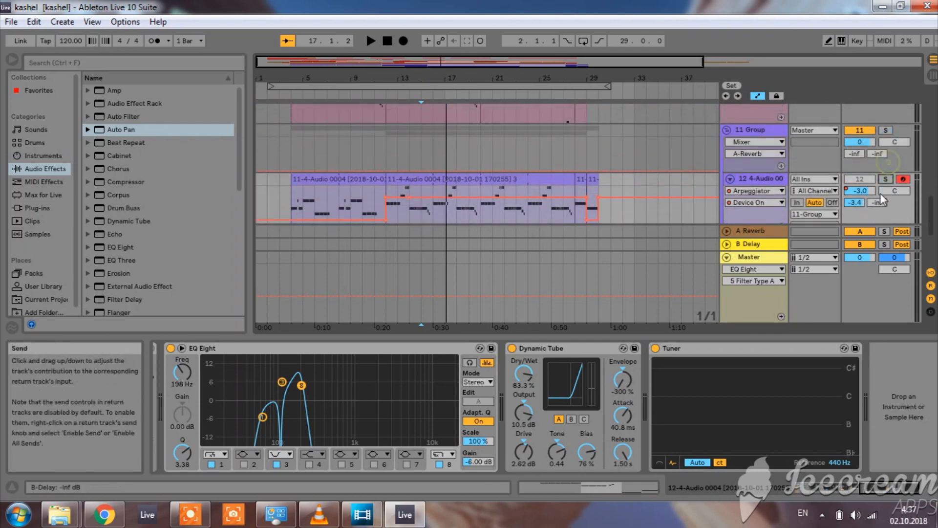
click(886, 184)
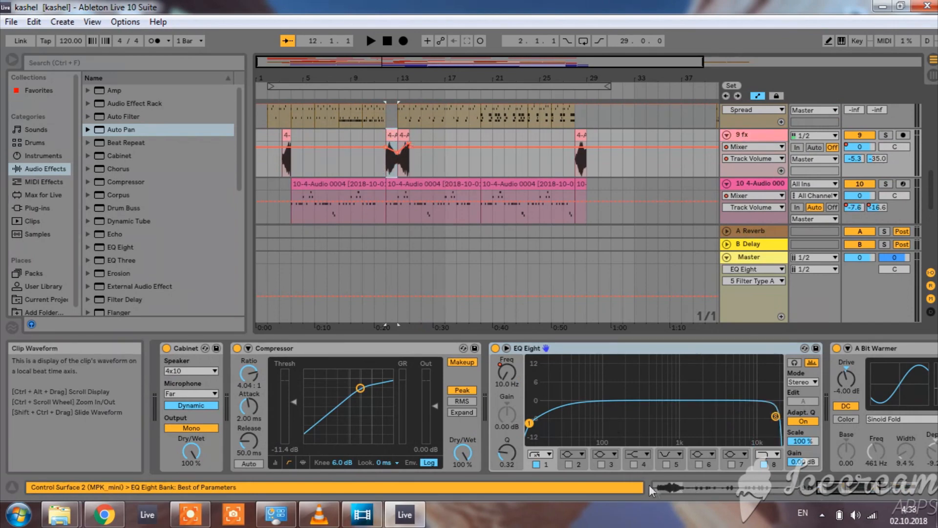
- Inspect and play the 9 fx clip's sample at bar 12, and return to the track's device chain
click(678, 484)
click(762, 447)
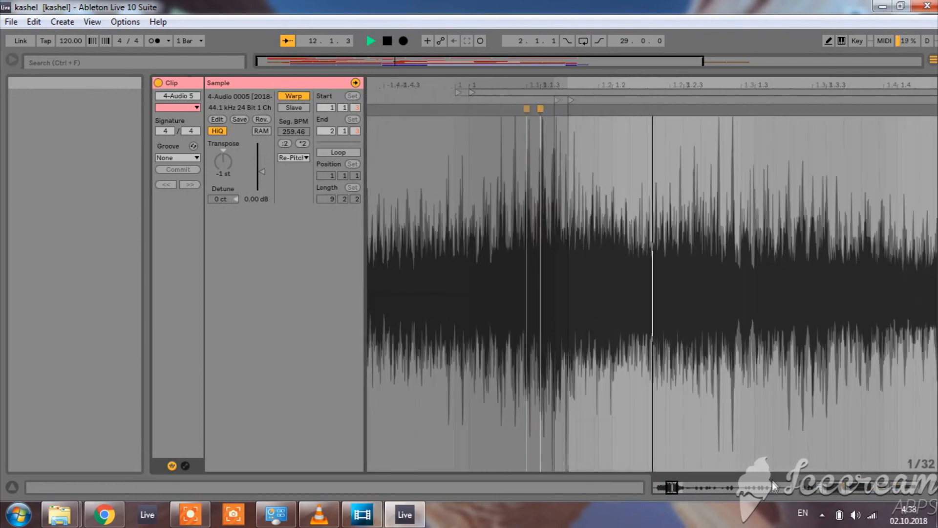
click(830, 486)
key(space)
- Inspect the 7 4-Audio 0005 track's sampler and effects, and listen to it soloed and back in the full mix
scroll(465, 191, up, 2)
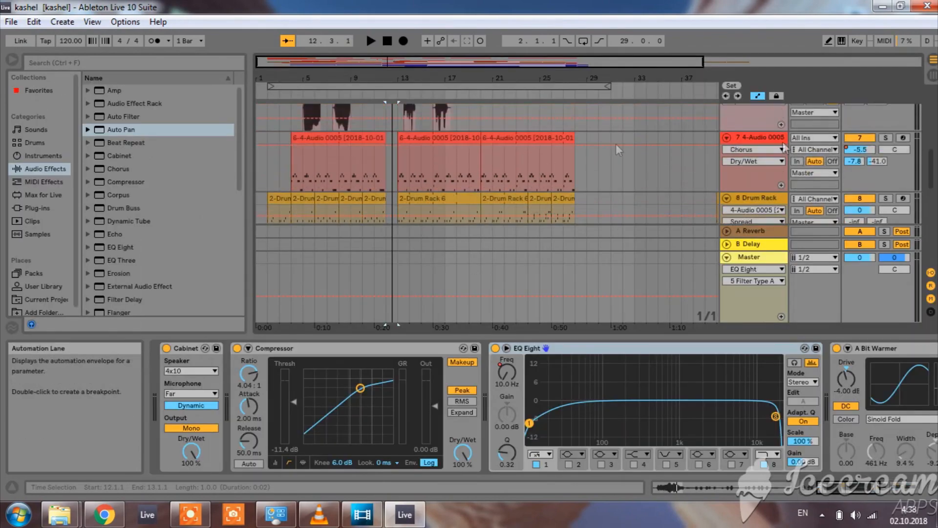
click(751, 138)
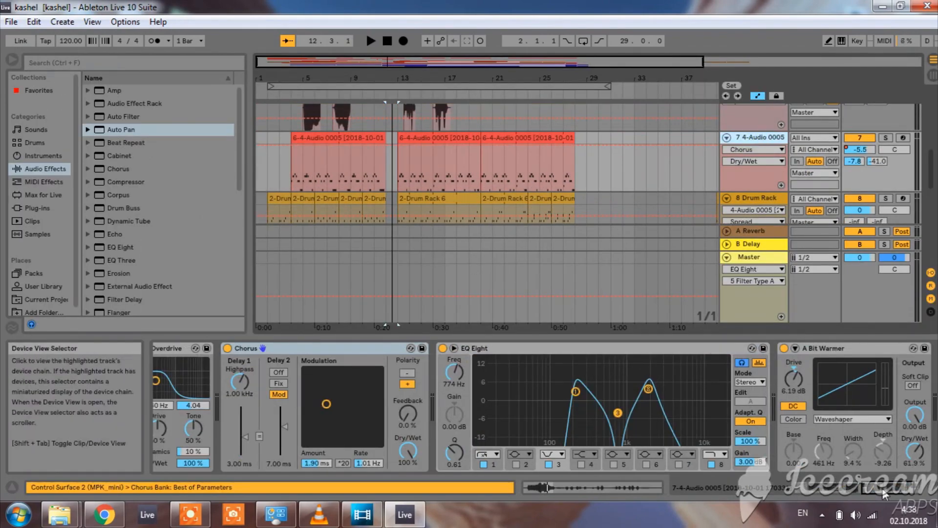
drag(883, 489, 834, 481)
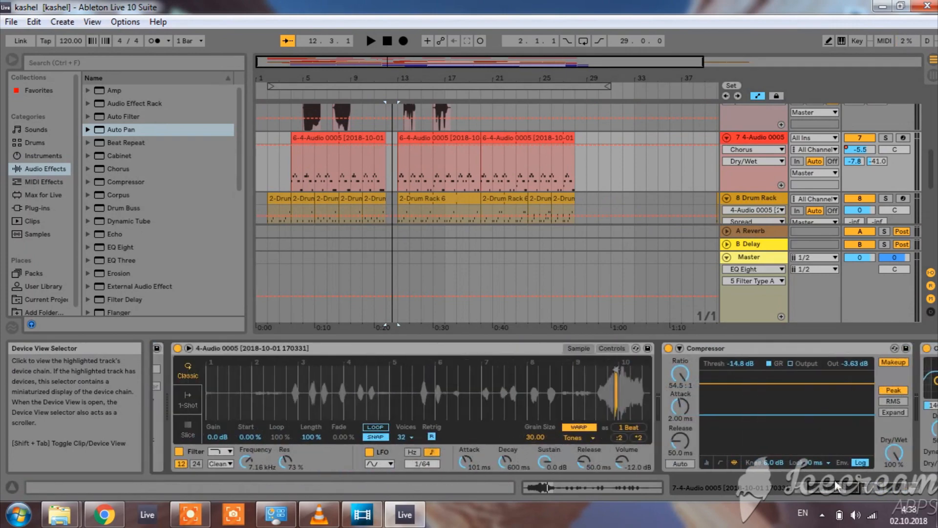
key(space)
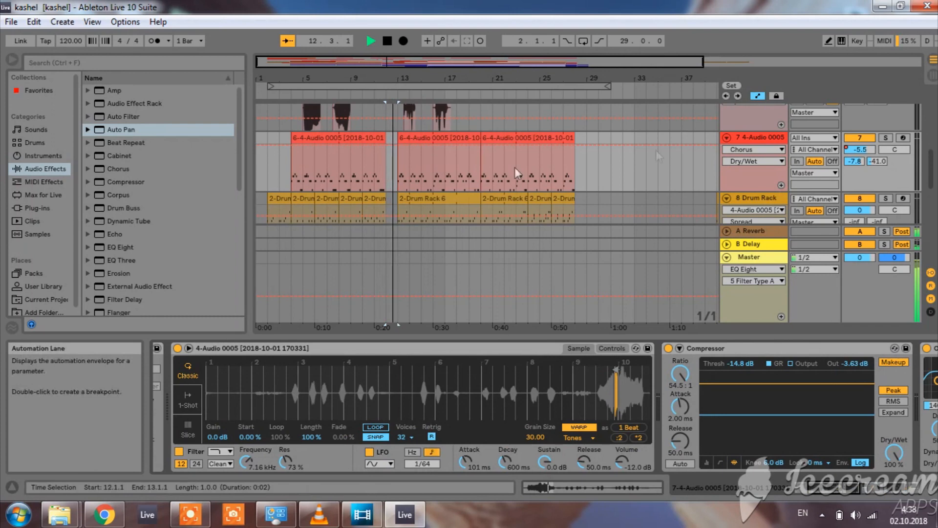
click(885, 139)
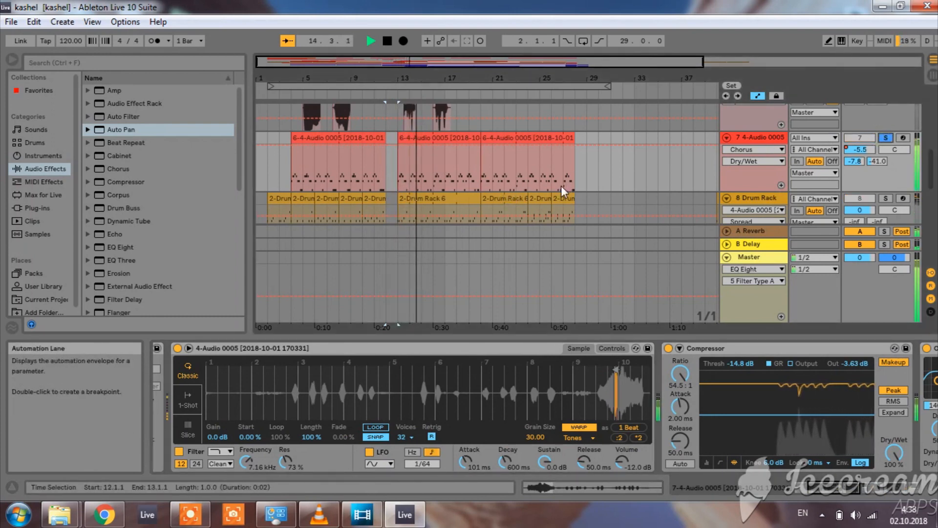
click(885, 138)
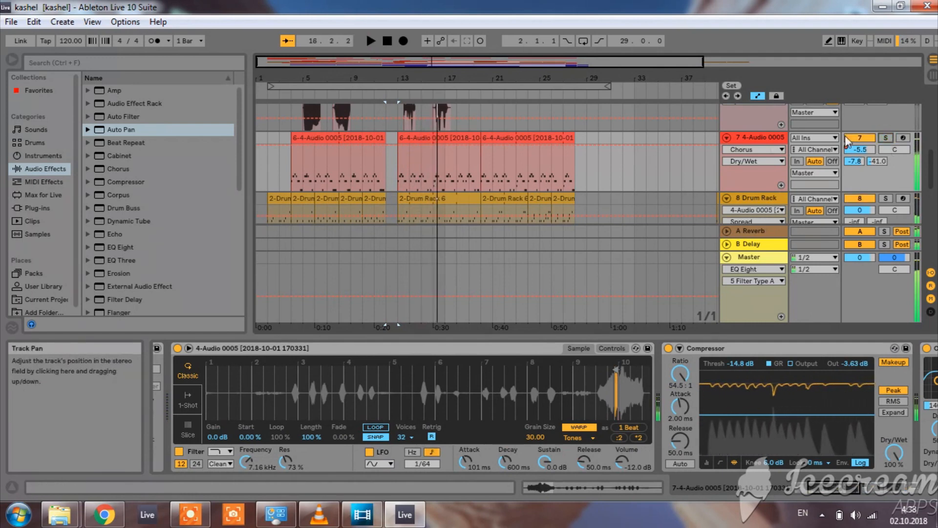
- Show the 8 Drum Rack track's devices and play the arrangement from bar 2
scroll(498, 183, up, 3)
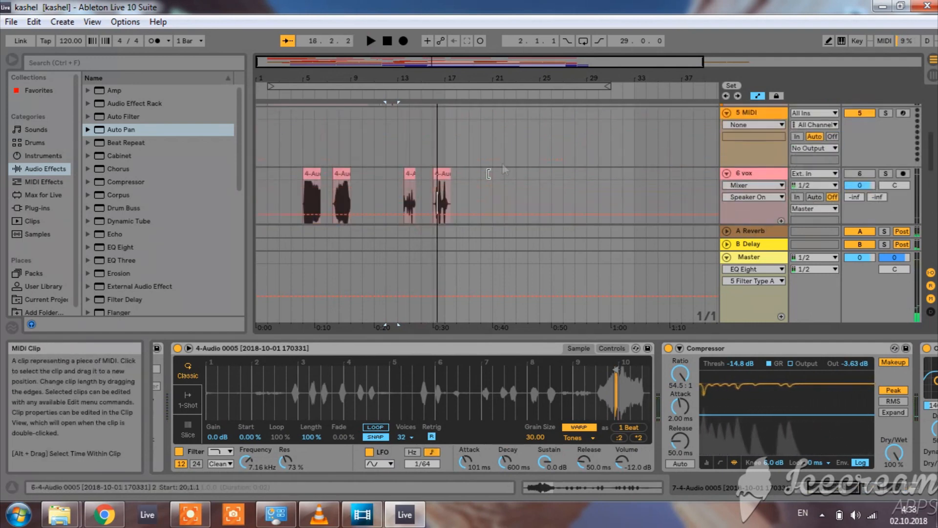
scroll(577, 165, up, 6)
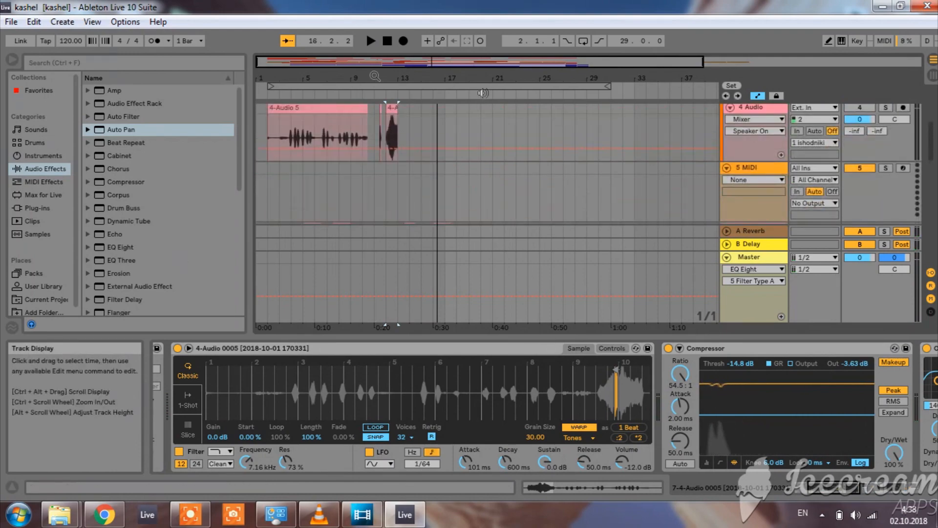
scroll(484, 146, down, 9)
scroll(654, 163, down, 3)
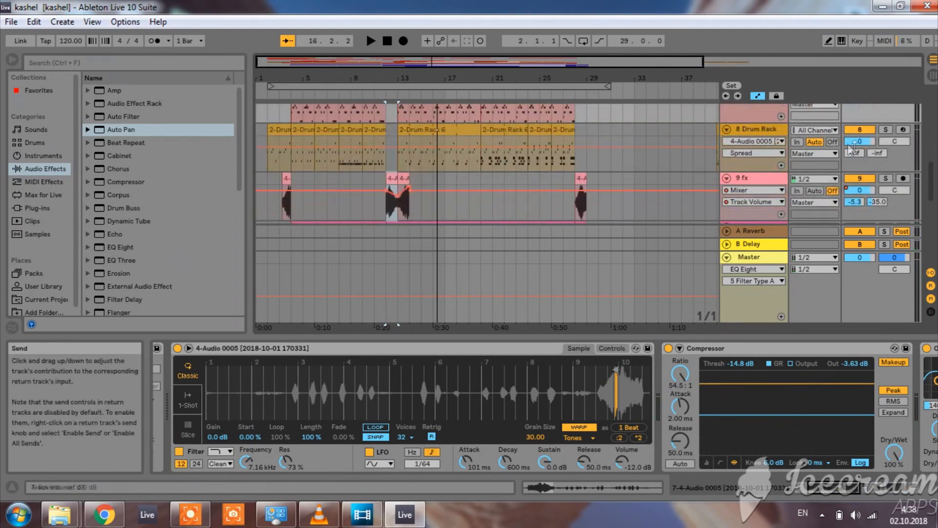
click(268, 164)
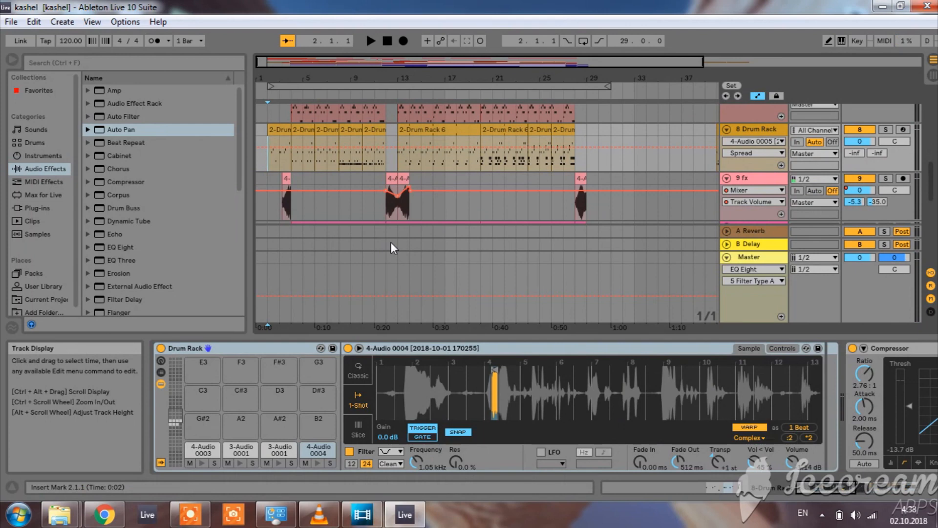
key(space)
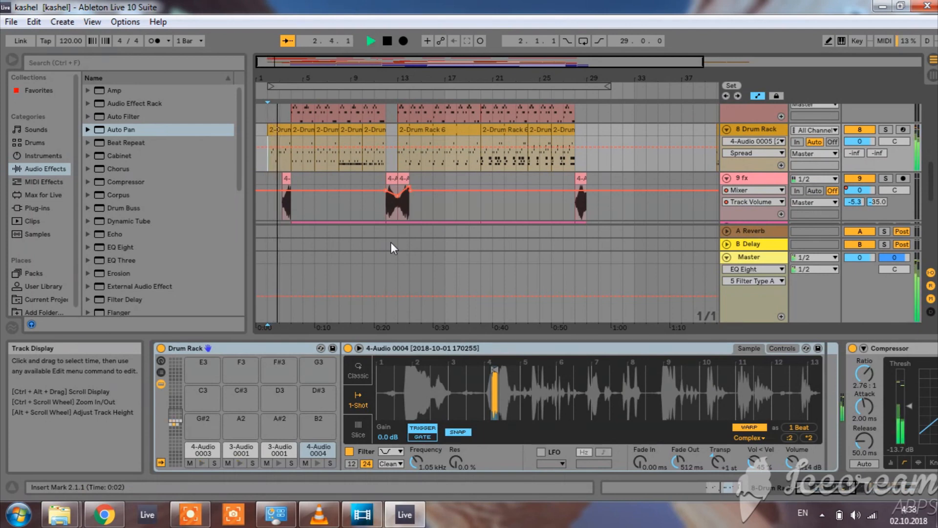